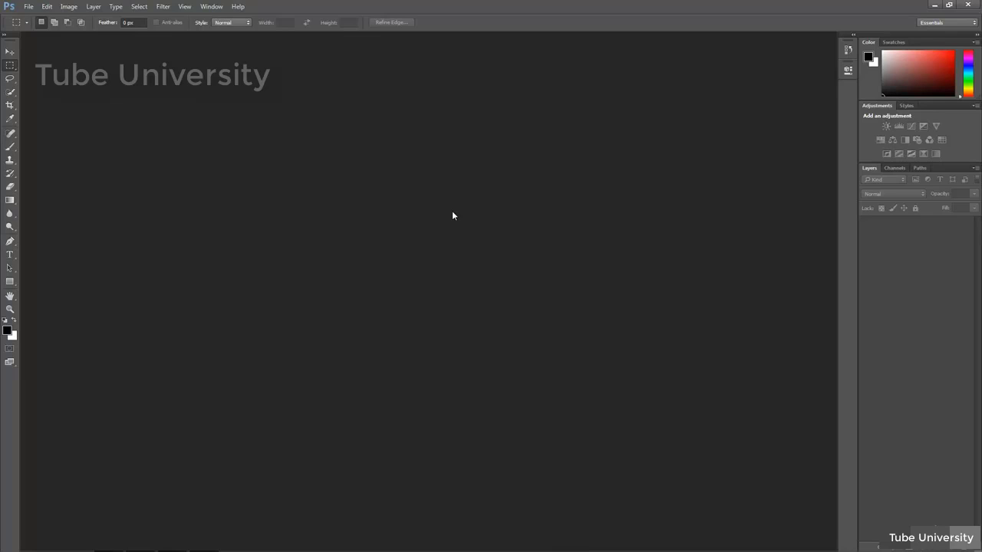
Set the interface color theme to the lightest gray in the preferences
left_click(48, 7)
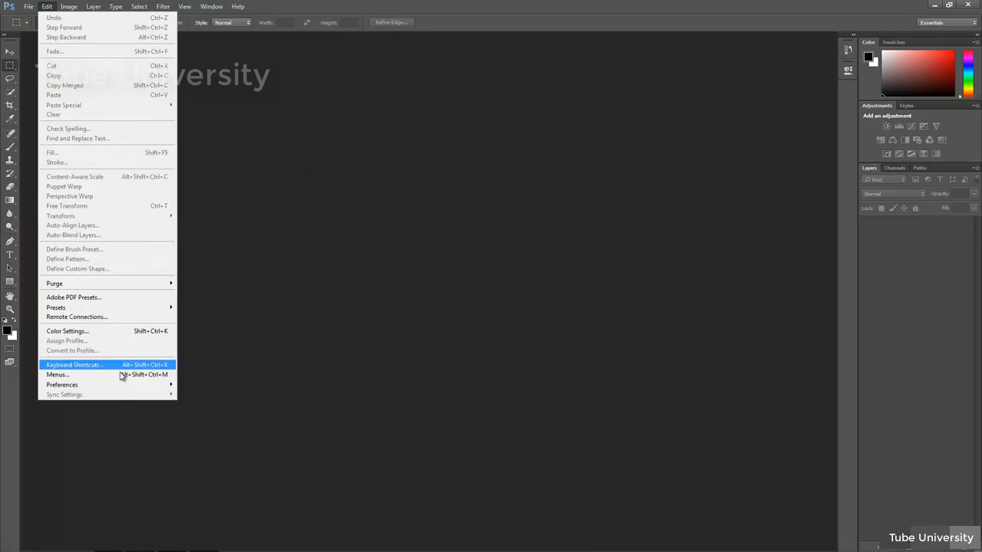
mouse_move(125, 387)
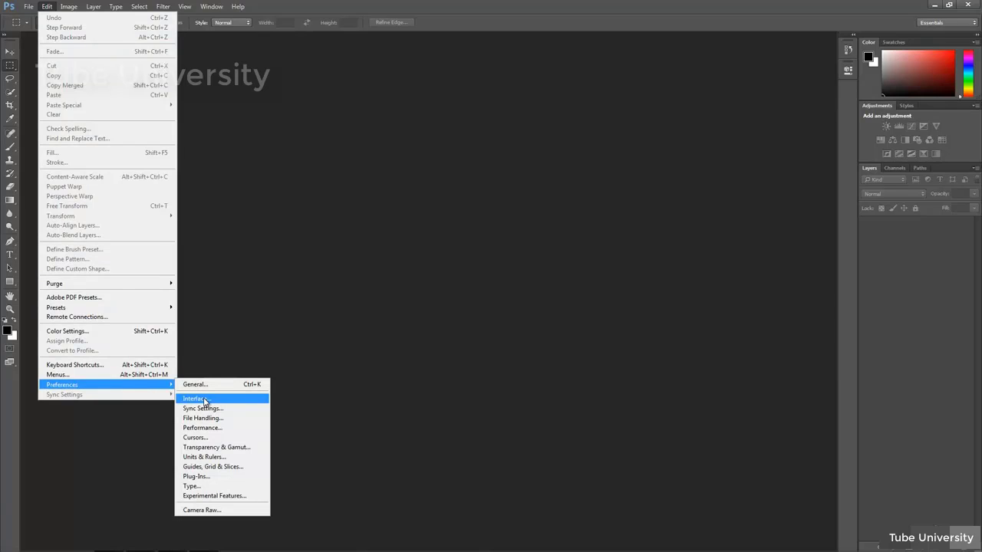
left_click(205, 401)
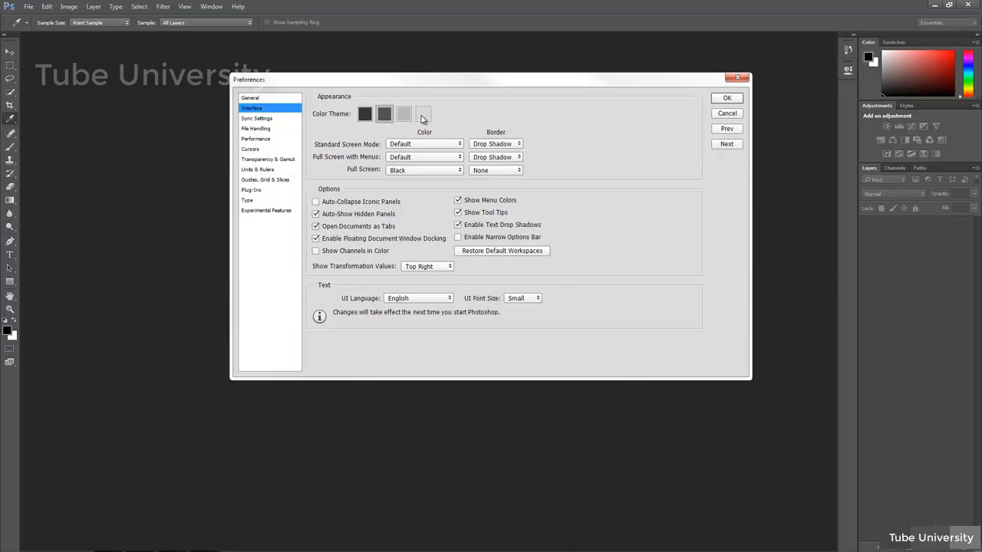
left_click(423, 114)
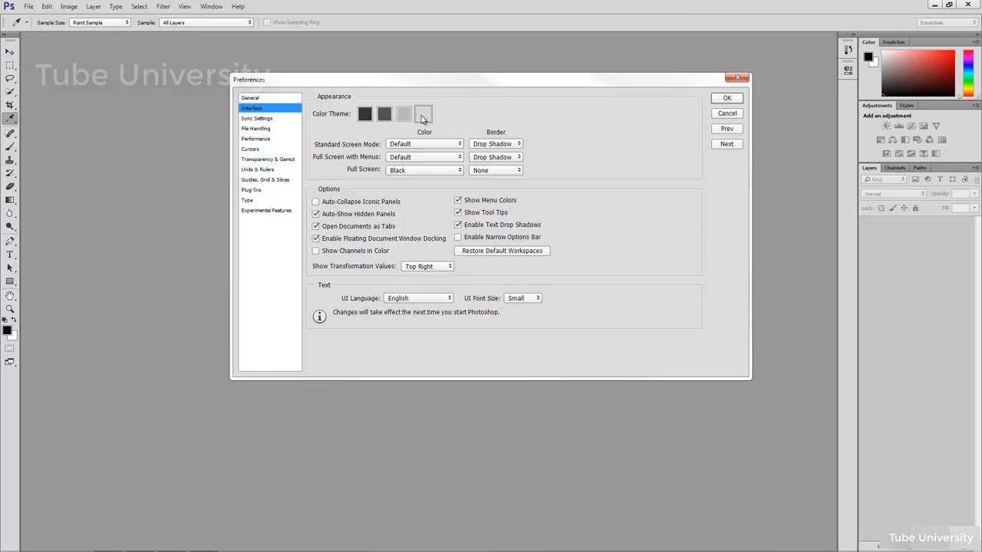
left_click(726, 99)
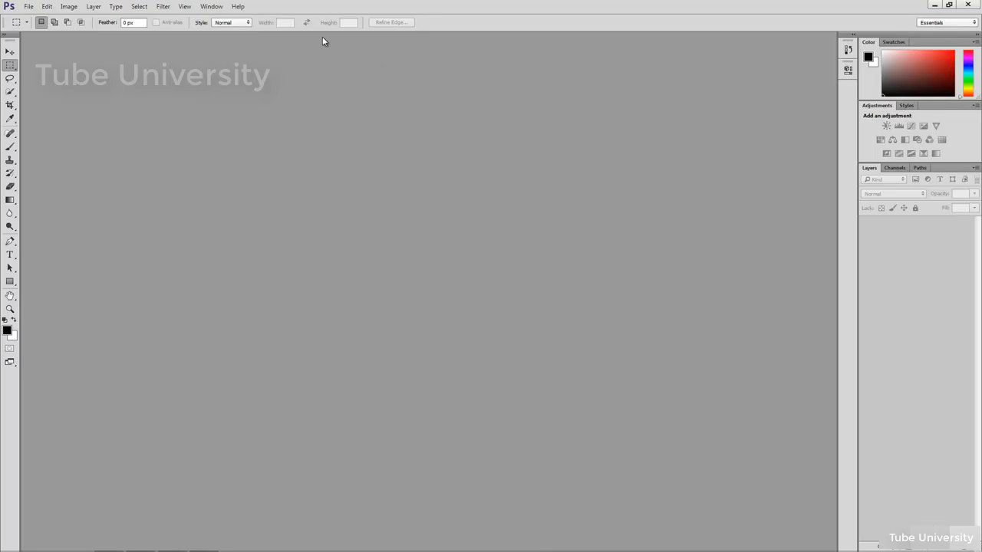
Switch to the Motion workspace and view its Histogram and Info panels
left_click(213, 7)
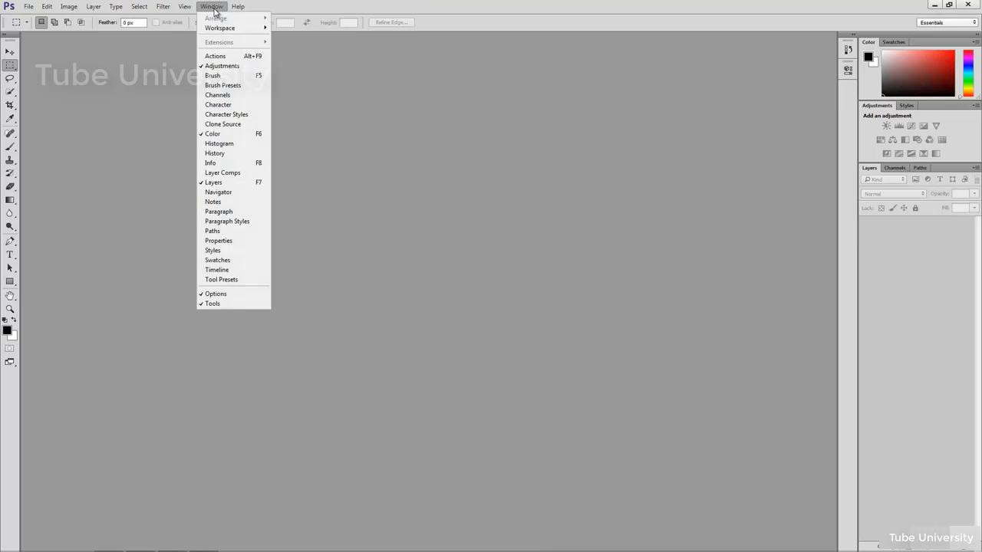
mouse_move(229, 29)
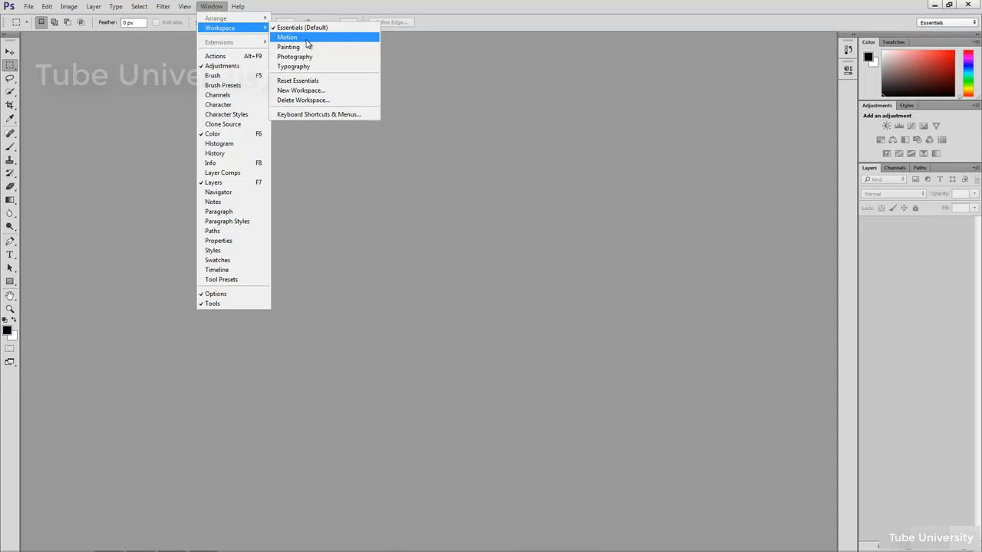
left_click(306, 39)
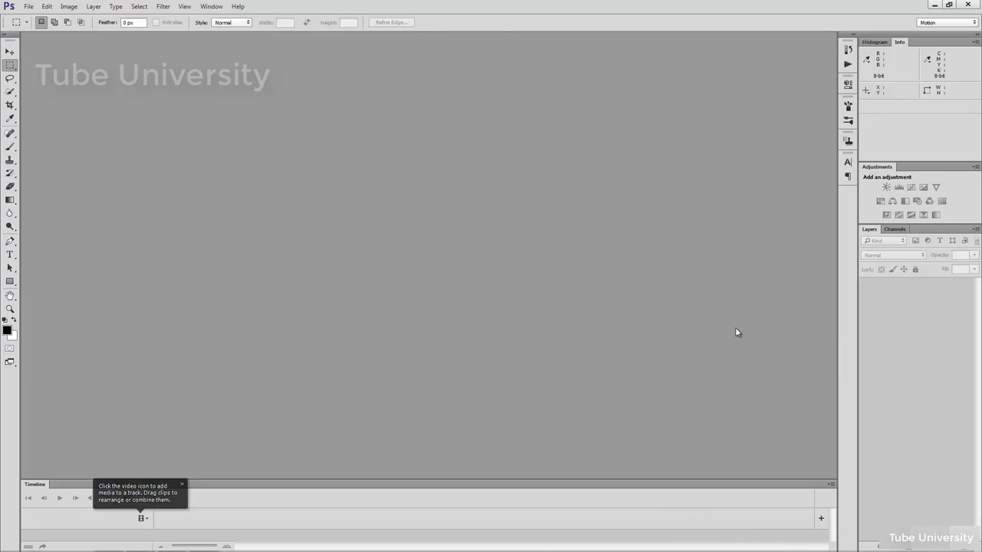
left_click(867, 44)
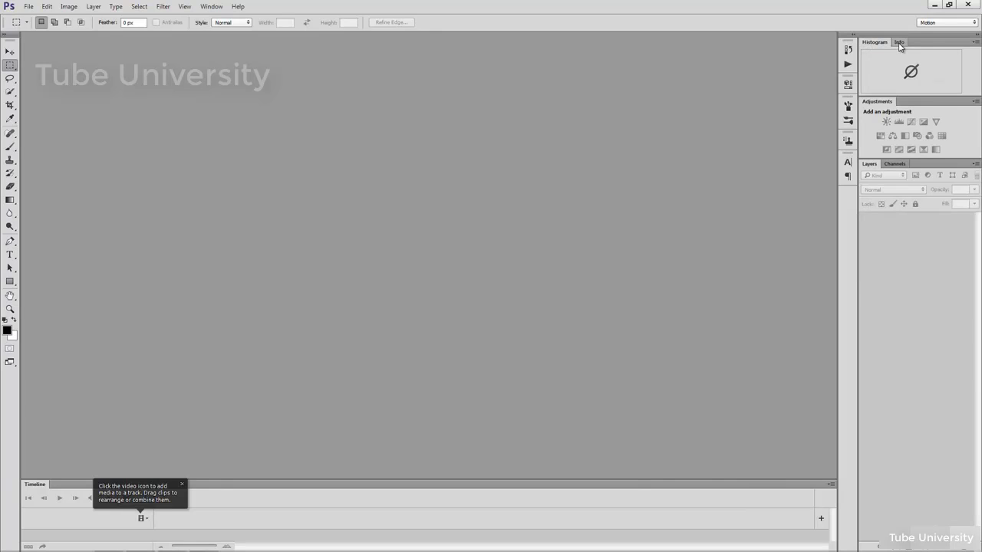
left_click(898, 43)
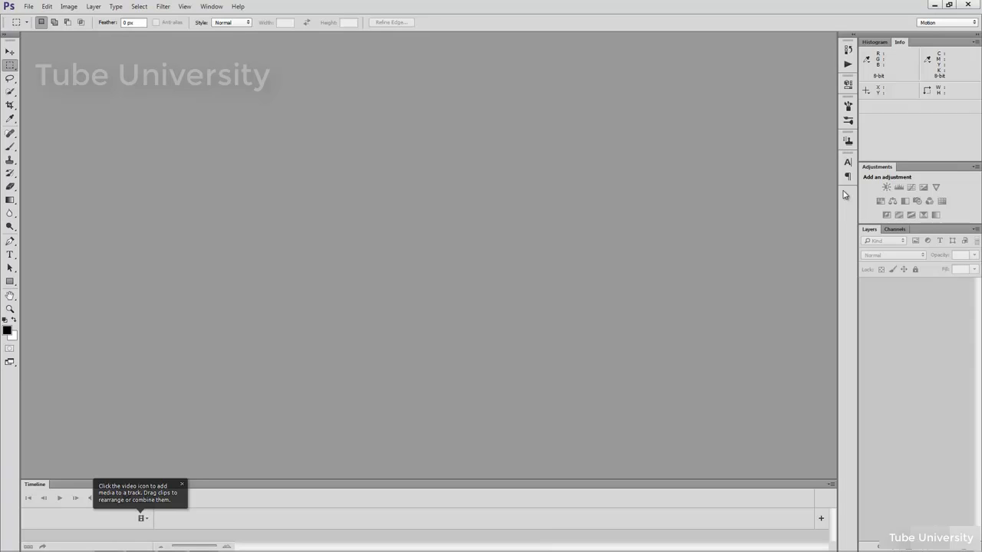
Try the Painting workspace, viewing its Swatches and Navigator panels, and return to the Essentials workspace
left_click(209, 6)
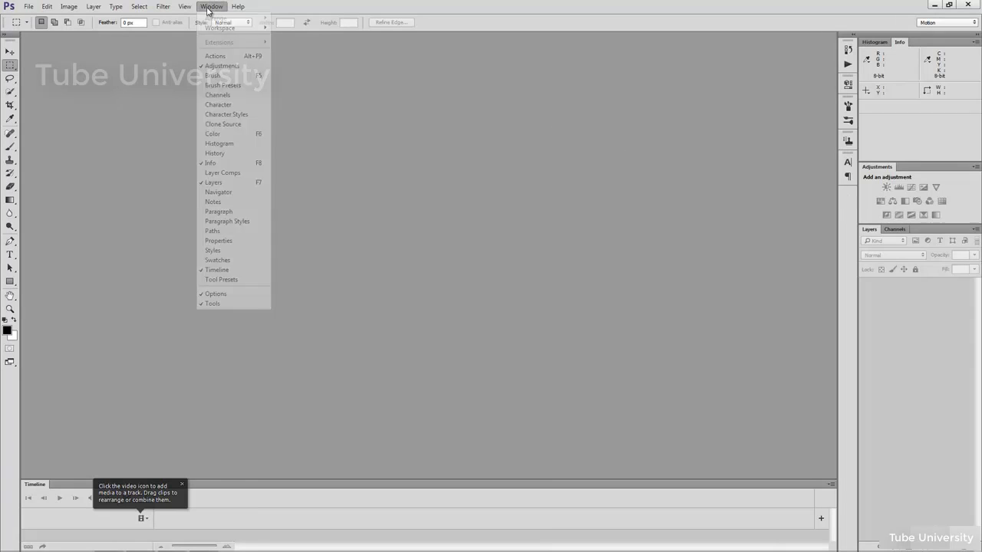
mouse_move(220, 31)
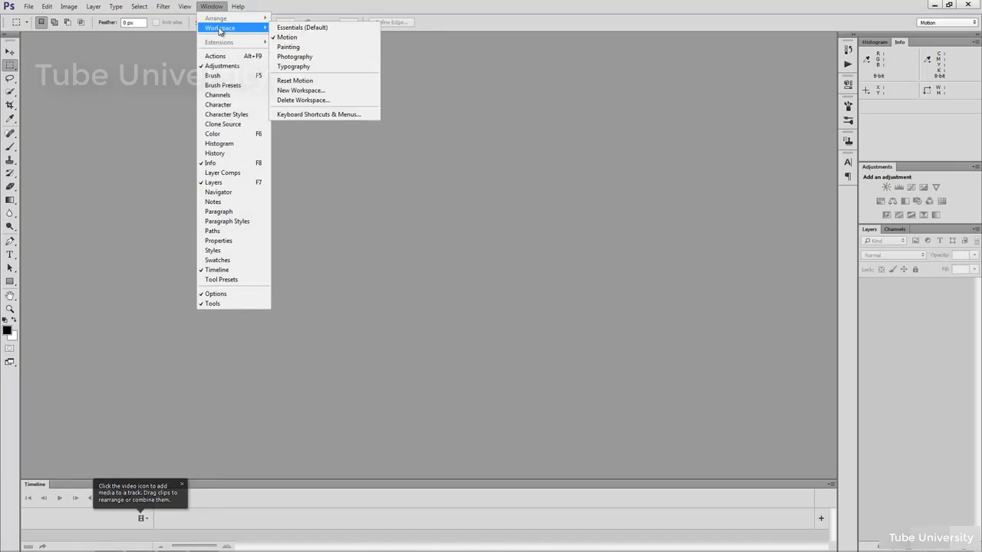
left_click(300, 48)
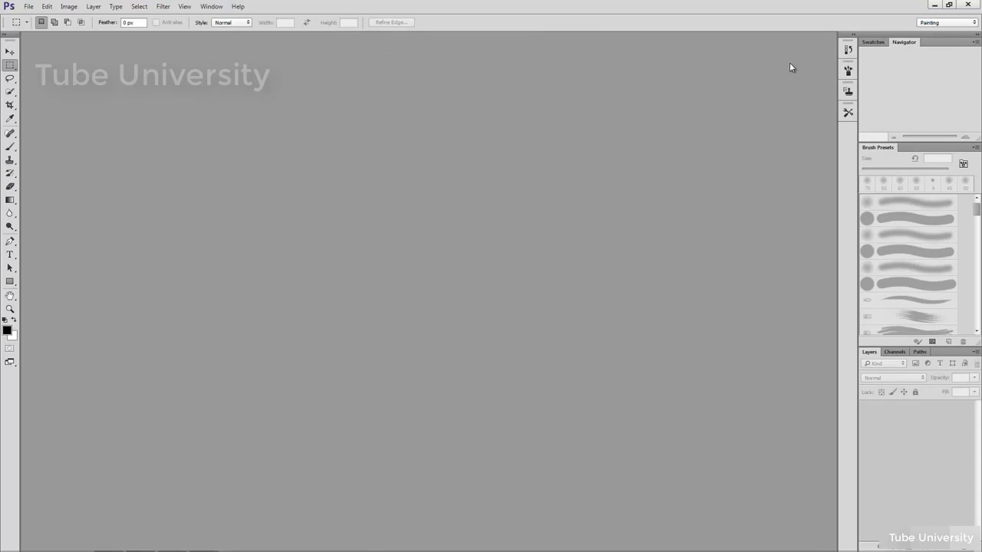
left_click(877, 43)
left_click(903, 43)
left_click(935, 23)
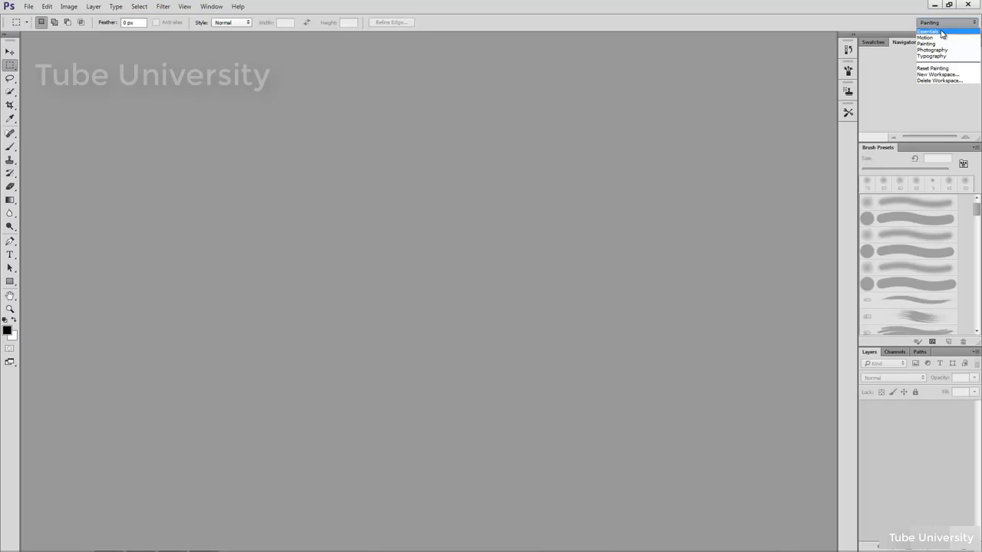
left_click(941, 32)
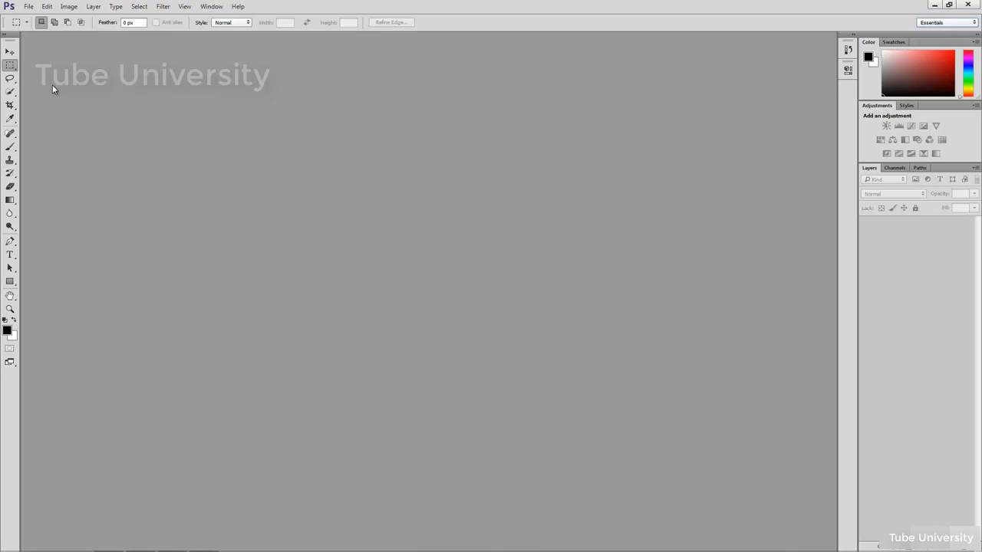
Undock the Tools panel to float over the work area and dock the Layers panel group along the left edge
left_click_drag(9, 46, 359, 138)
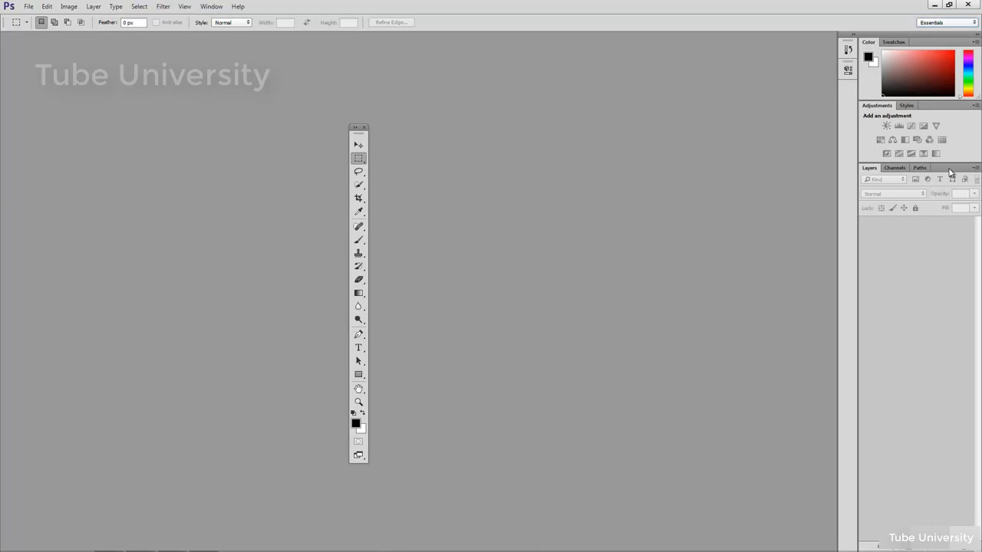
left_click_drag(950, 172, 9, 230)
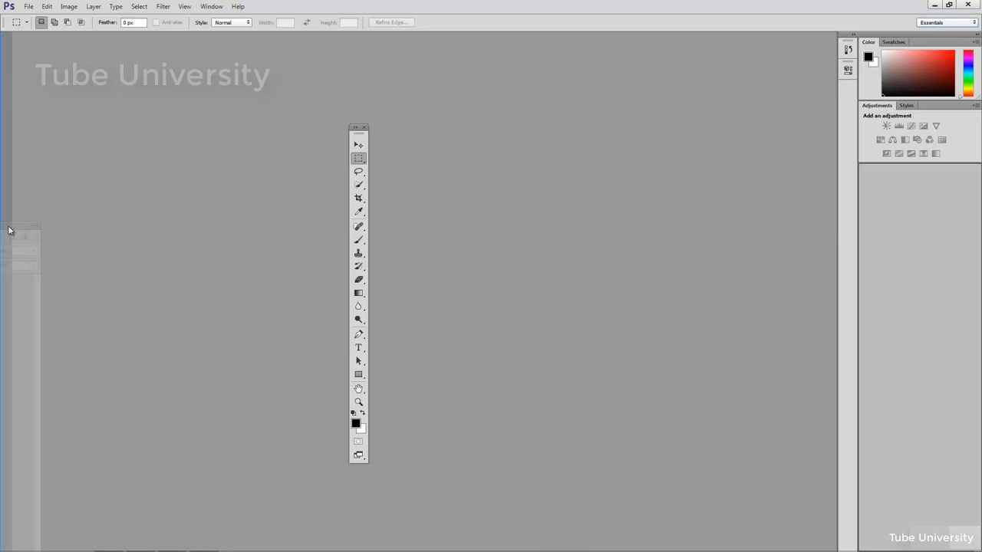
left_click_drag(9, 230, 8, 230)
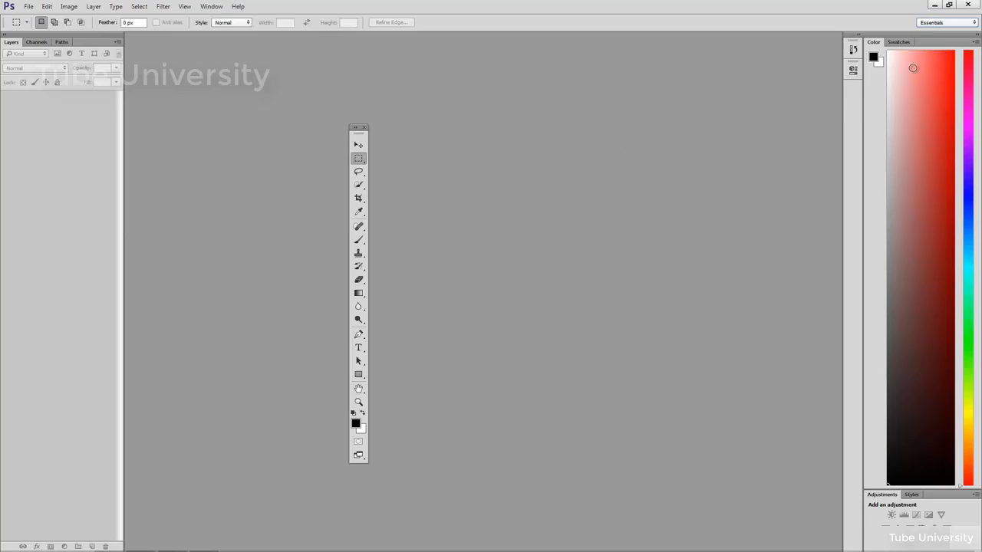
Save the customized panel arrangement as a workspace named "New Workspace"
left_click(964, 27)
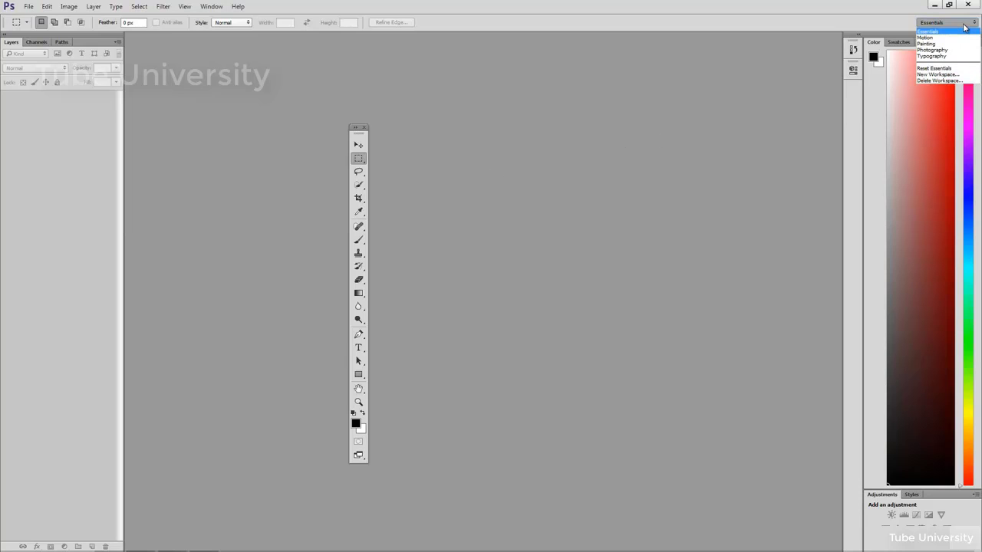
left_click(951, 75)
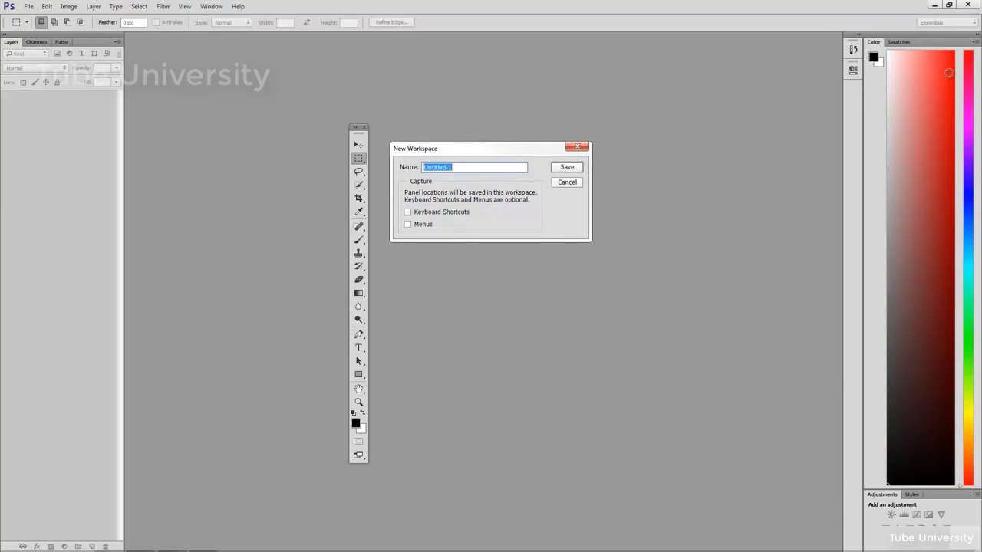
type("New Wro")
key("BackSpace")
key("BackSpace")
type("orkspace")
left_click(564, 170)
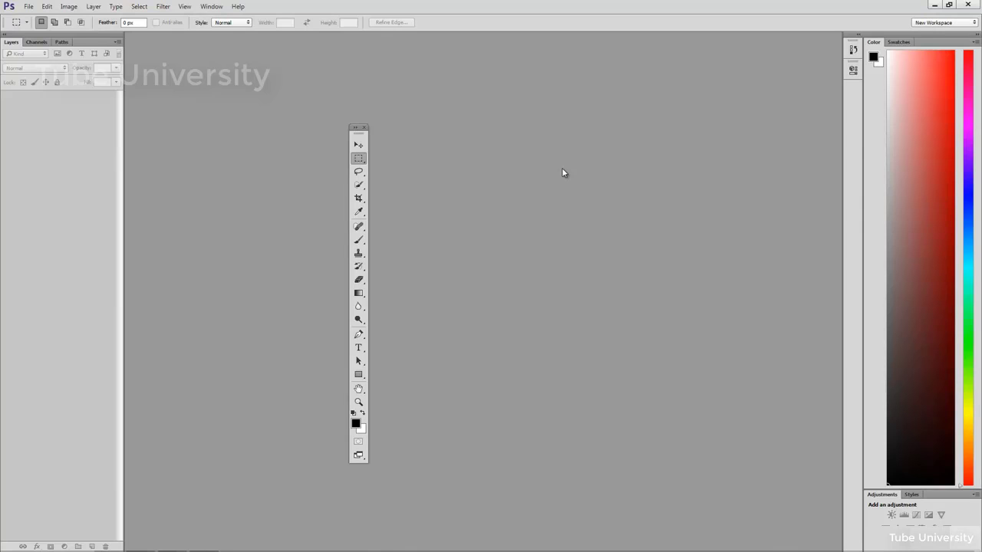
Switch to the Essentials workspace and reset it to its default panel arrangement
left_click(972, 23)
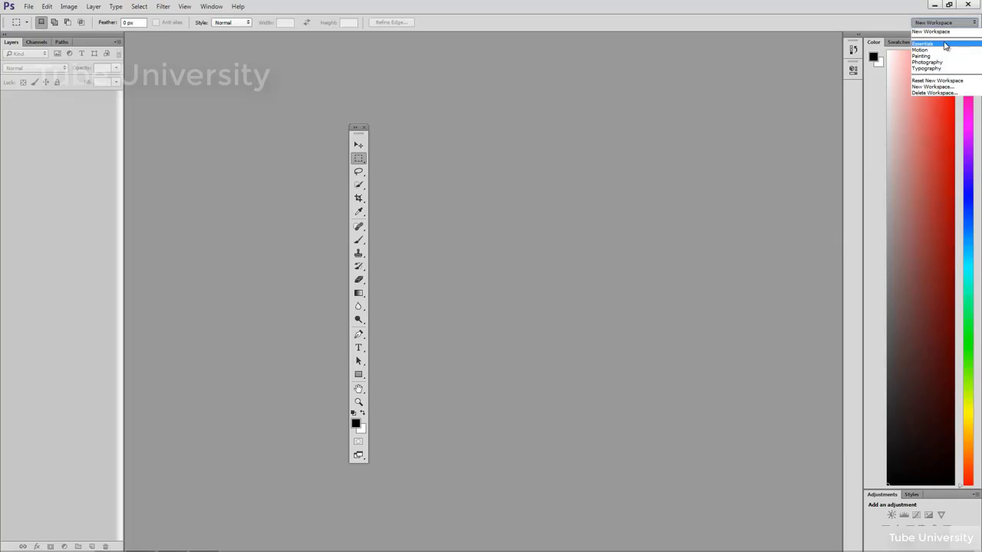
left_click(945, 44)
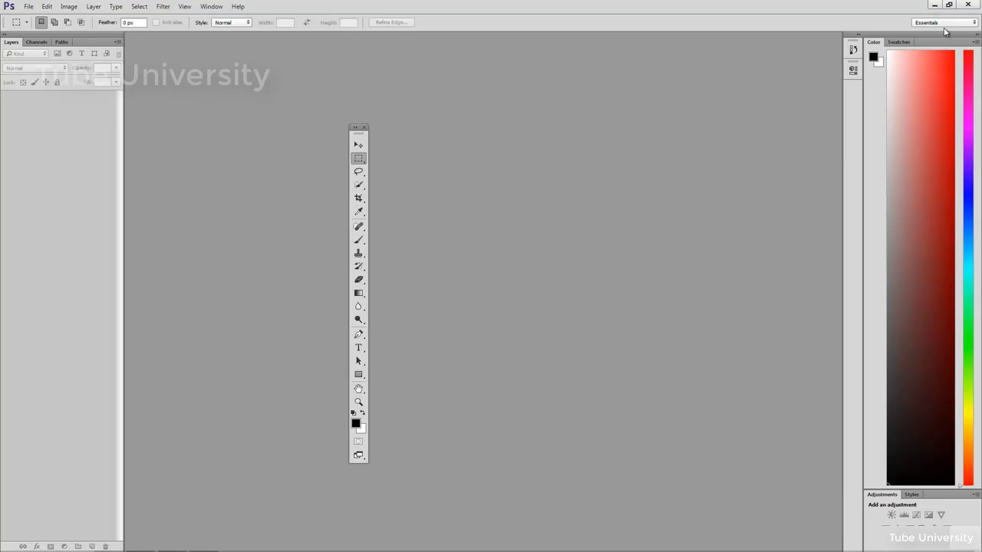
left_click(947, 25)
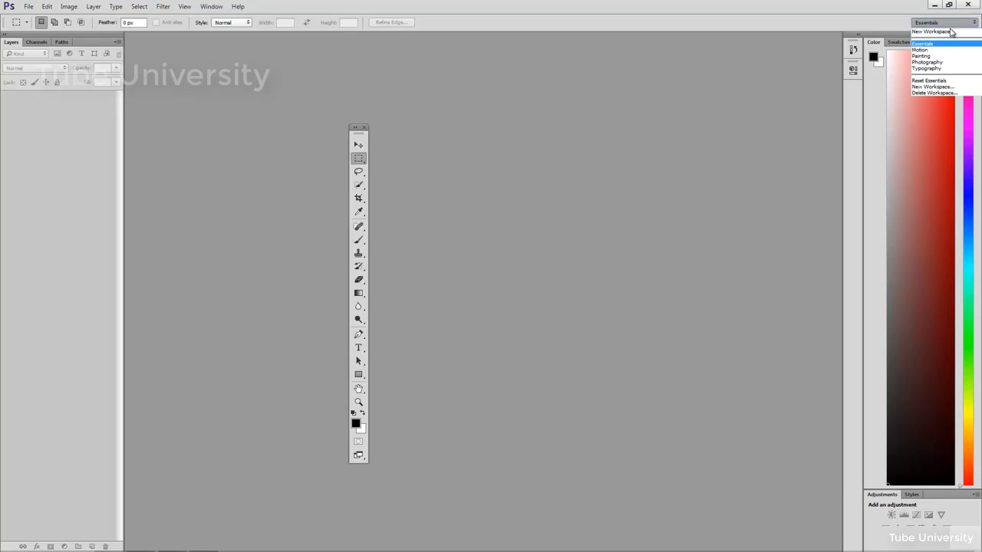
left_click(937, 81)
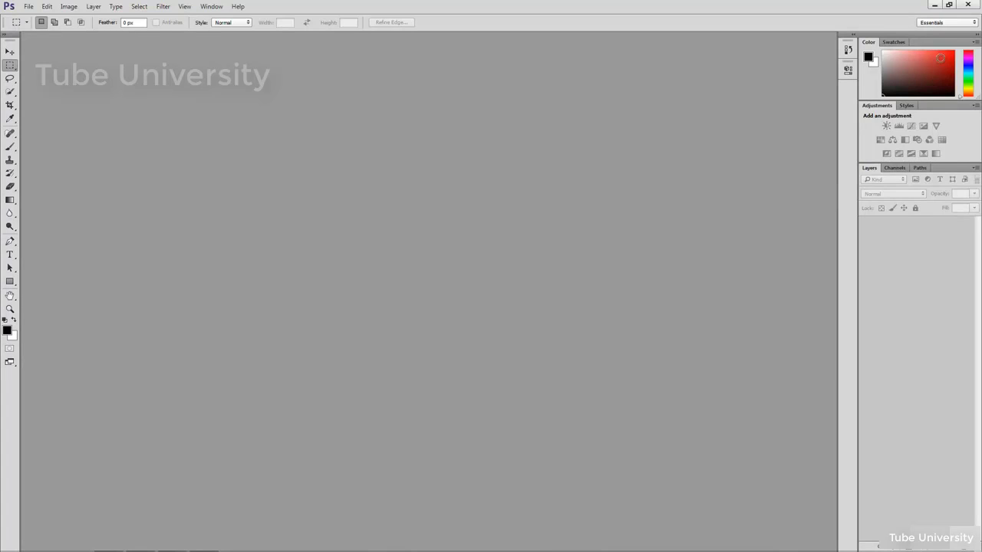
left_click(960, 24)
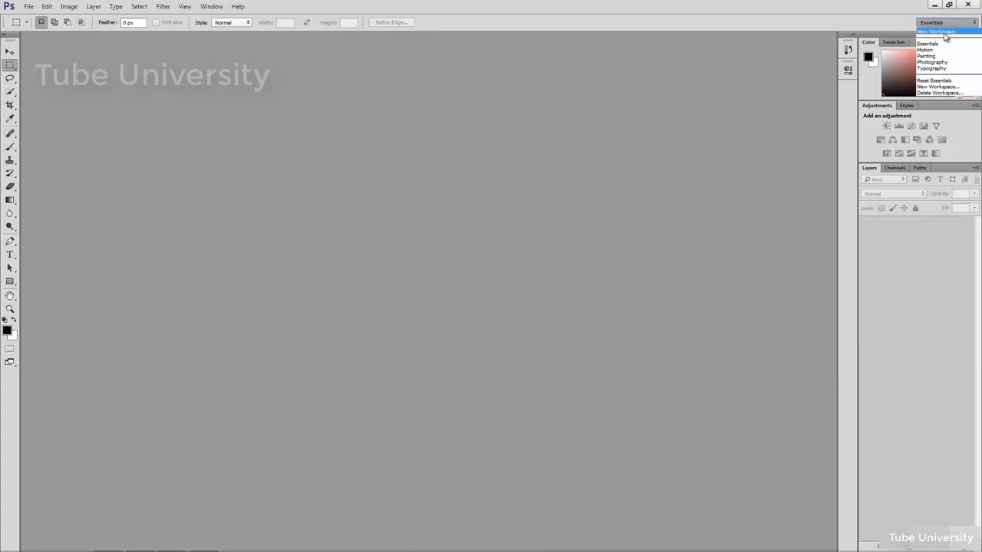
left_click(958, 26)
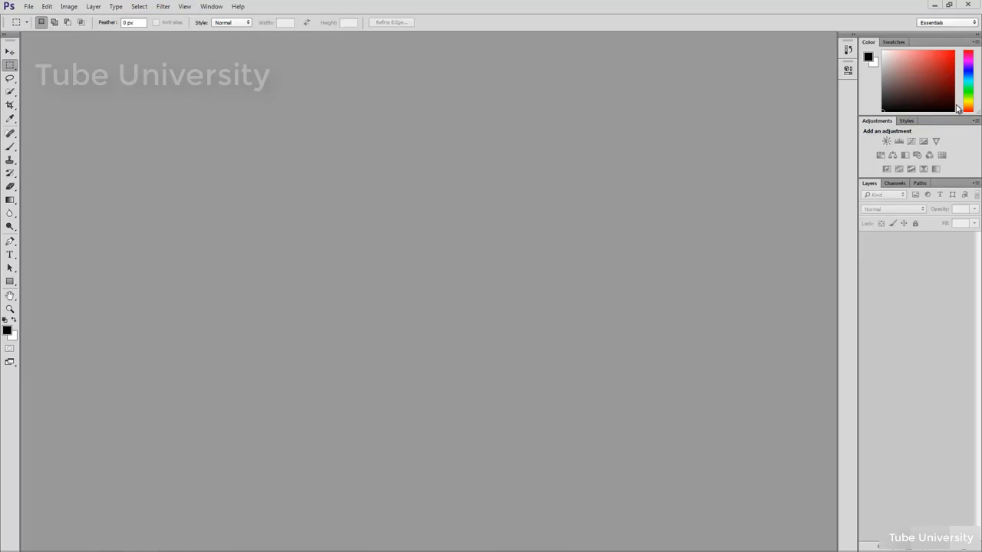
Close Photoshop and open Laptop.jpg from the desktop with Adobe Photoshop CC 2014
left_click(971, 6)
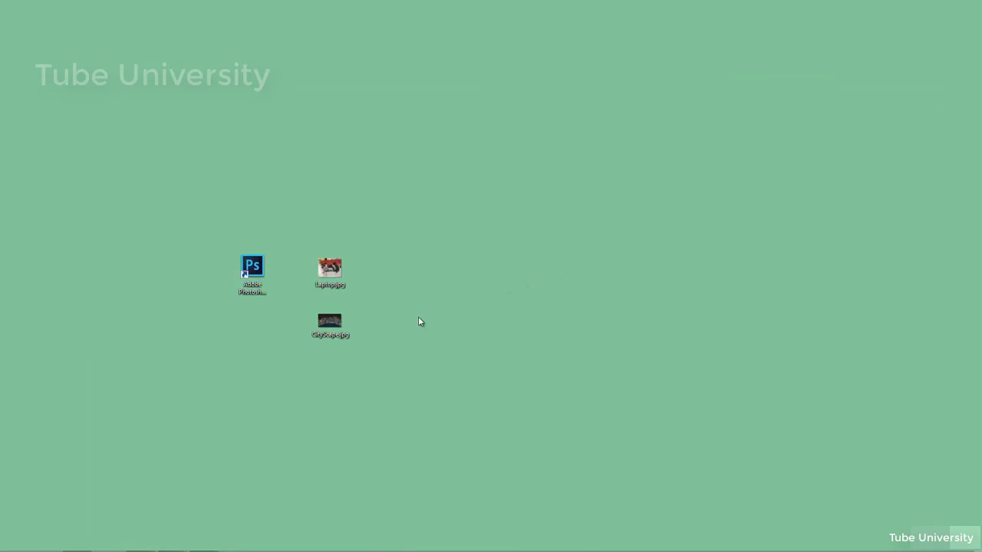
left_click(336, 324)
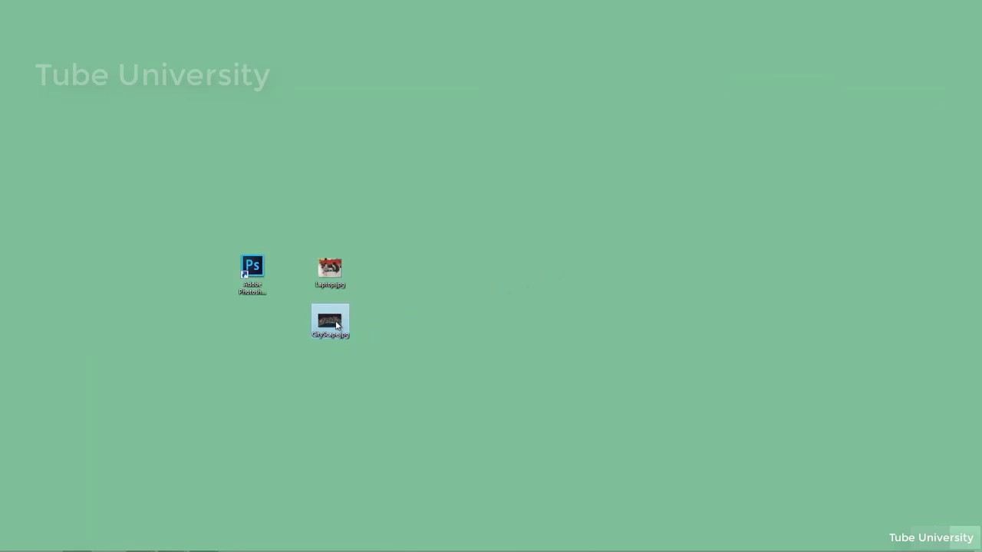
left_click(332, 267)
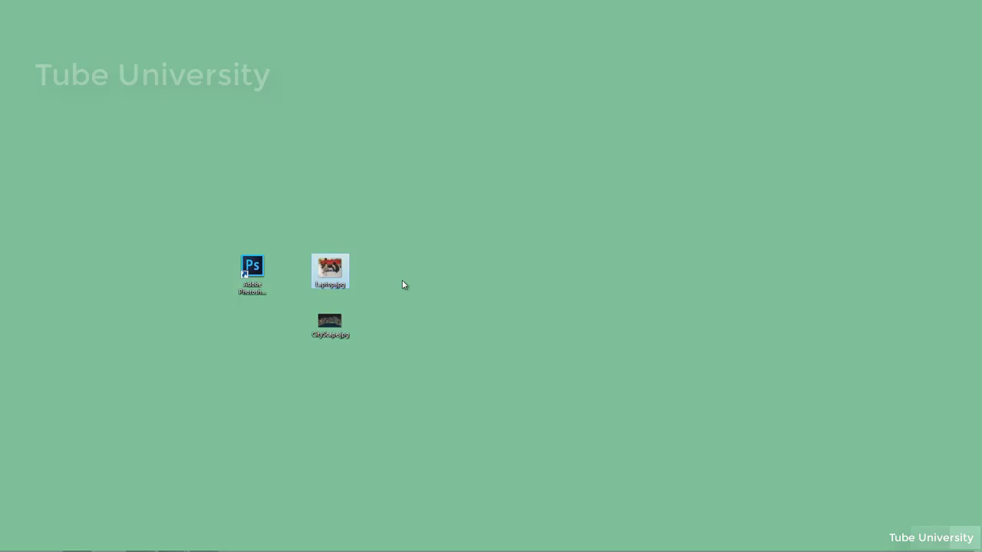
right_click(327, 279)
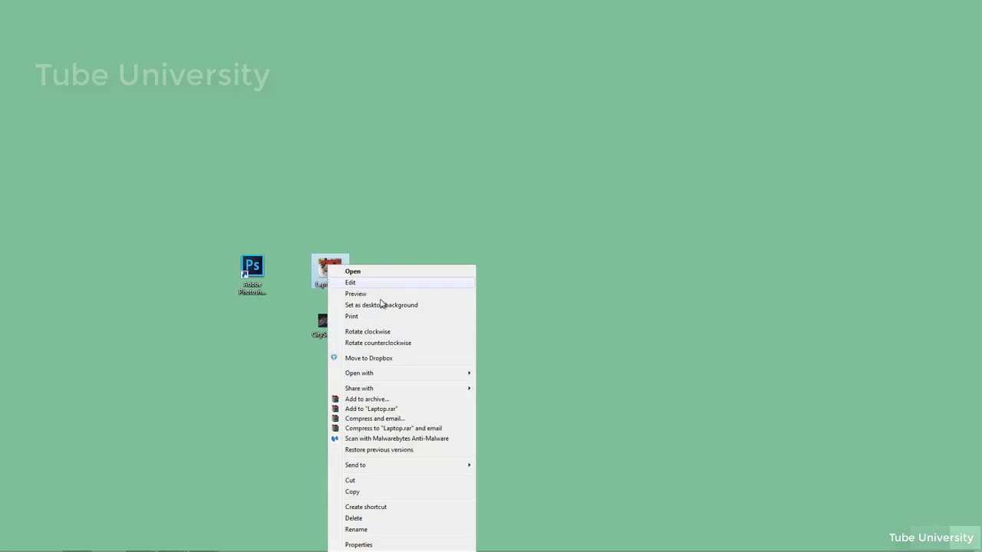
mouse_move(403, 379)
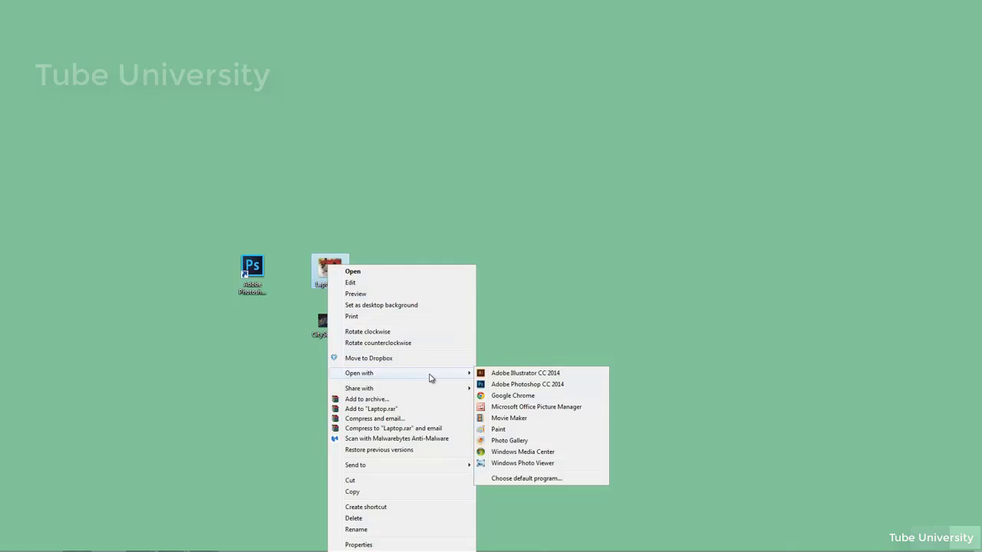
left_click(525, 386)
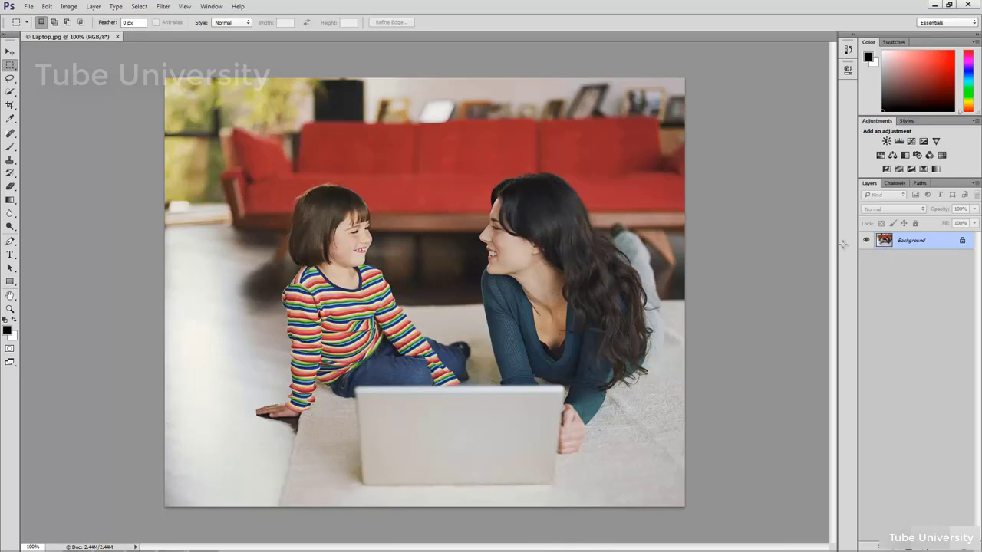
Open CityScape.jpg from the desktop, then view Laptop.jpg and return to the CityScape.jpg document
left_click(29, 8)
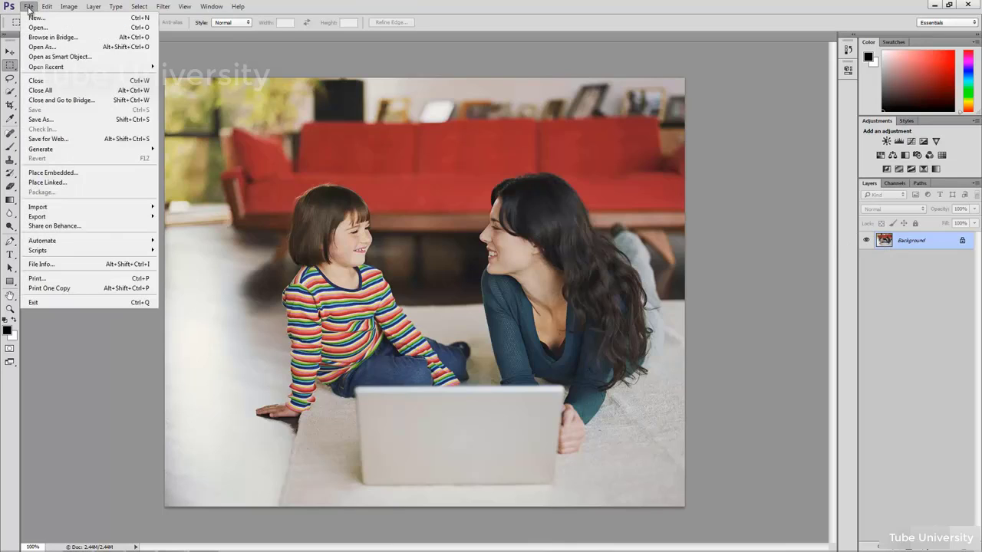
left_click(46, 8)
left_click(31, 8)
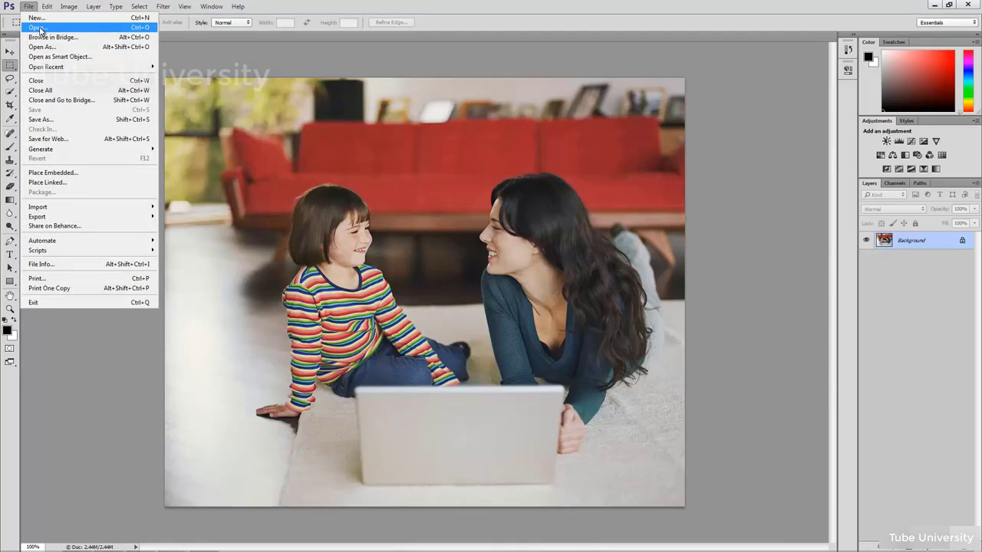
left_click(36, 28)
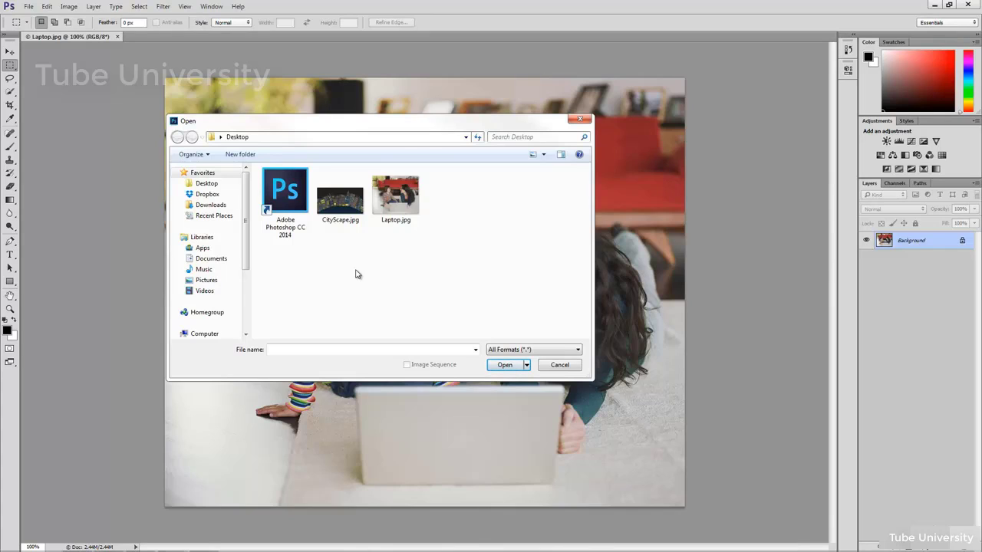
left_click(351, 217)
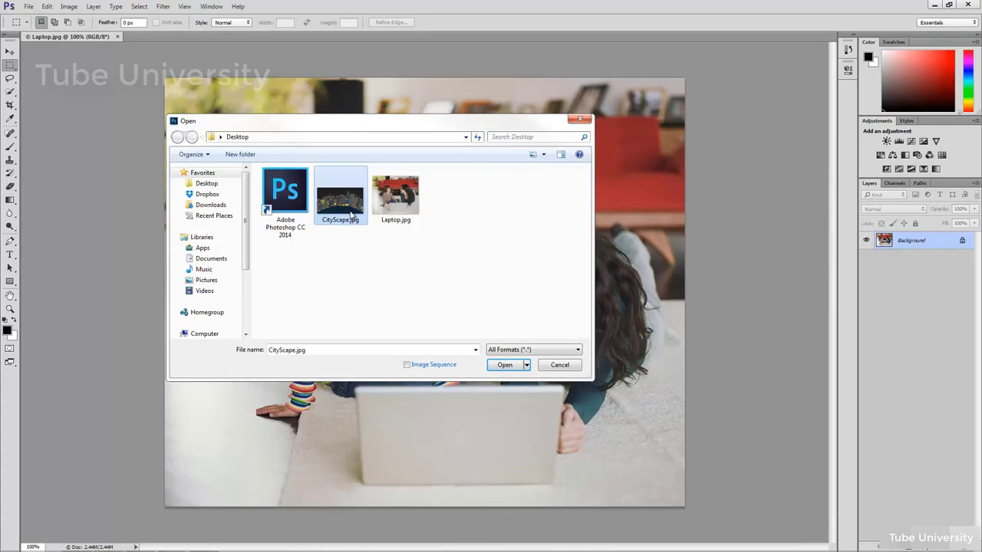
left_click(503, 365)
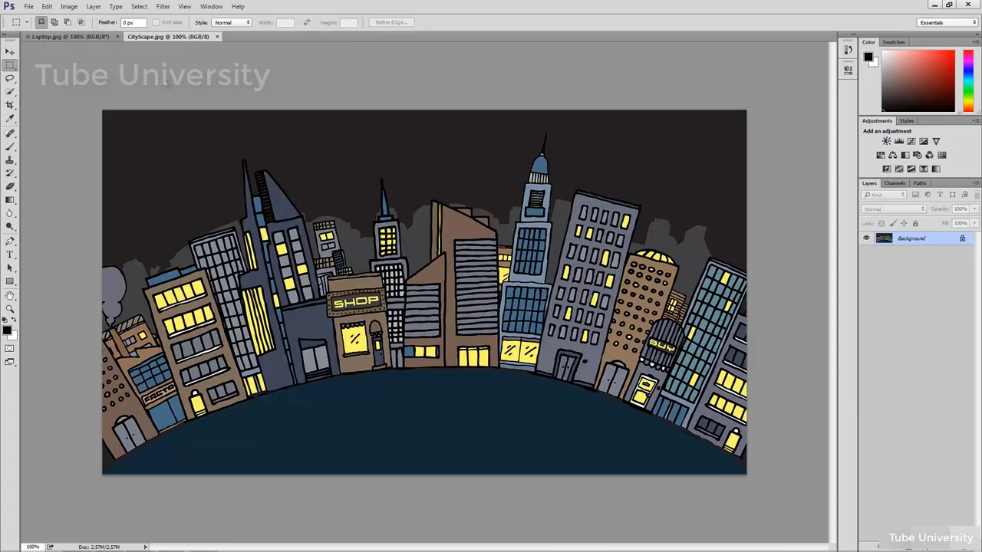
left_click(75, 35)
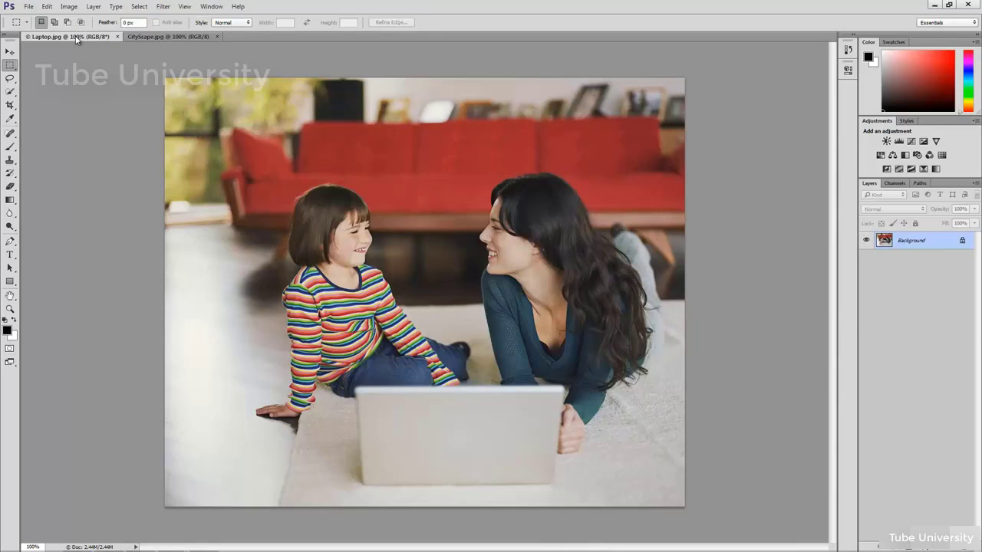
left_click(148, 37)
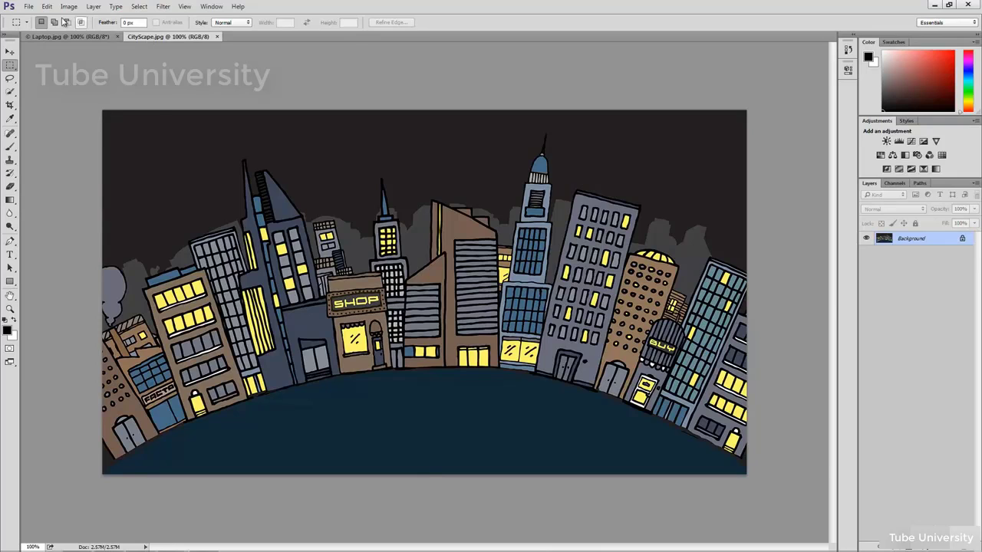
Start a new document and set its width and height units to pixels
left_click(29, 9)
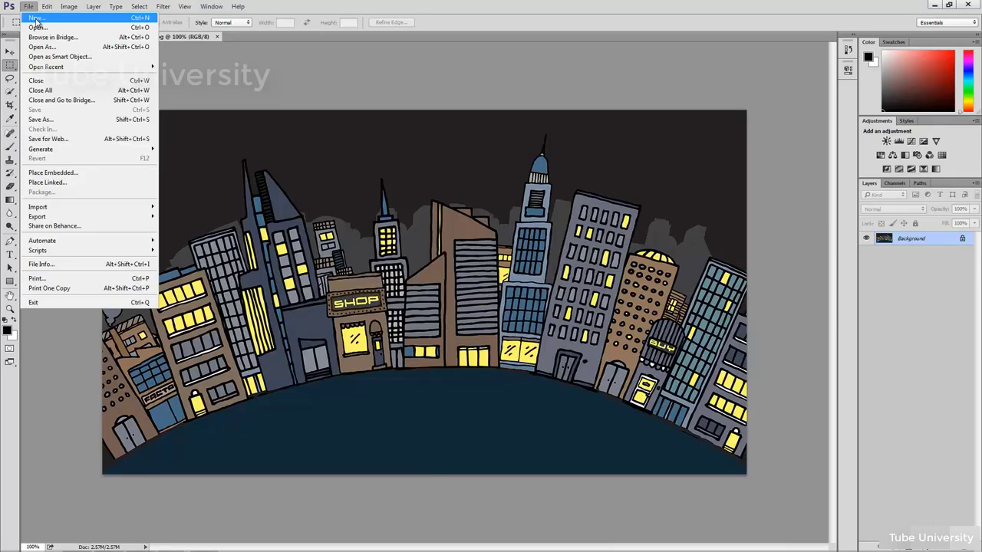
left_click(35, 18)
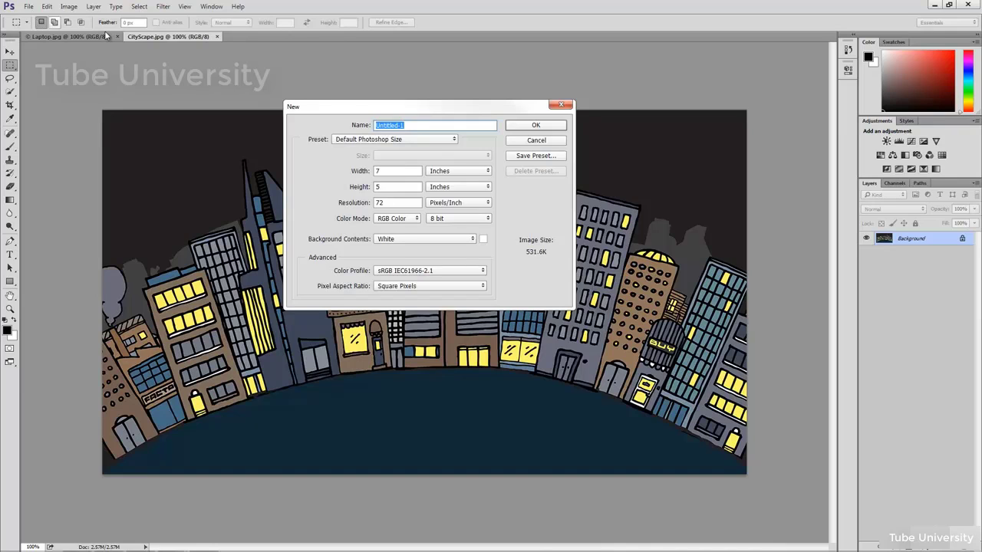
left_click(416, 126)
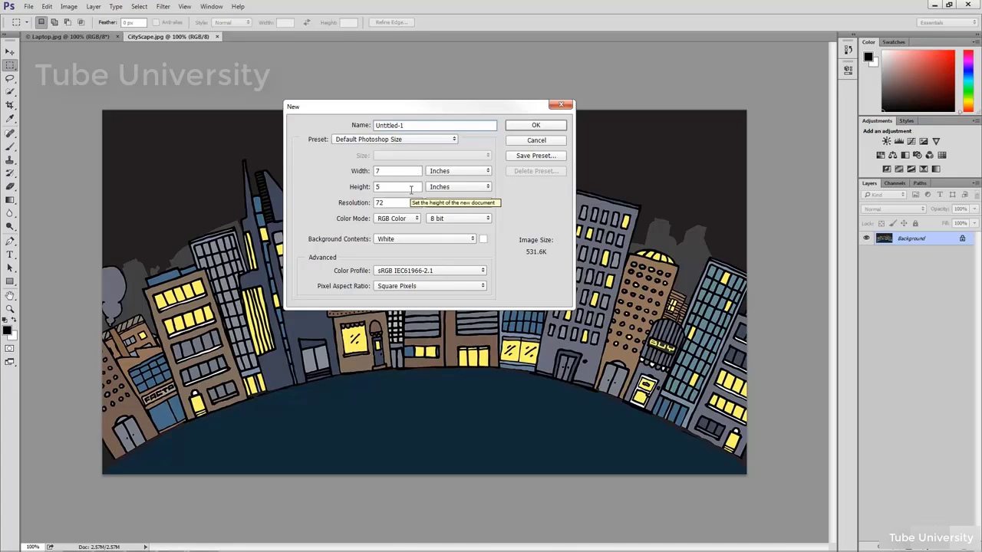
left_click(475, 189)
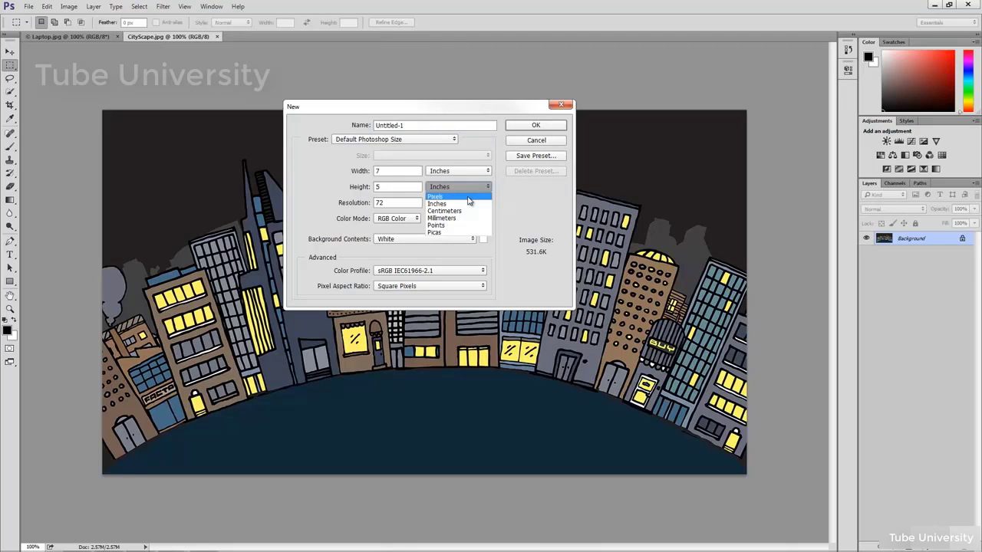
left_click(467, 197)
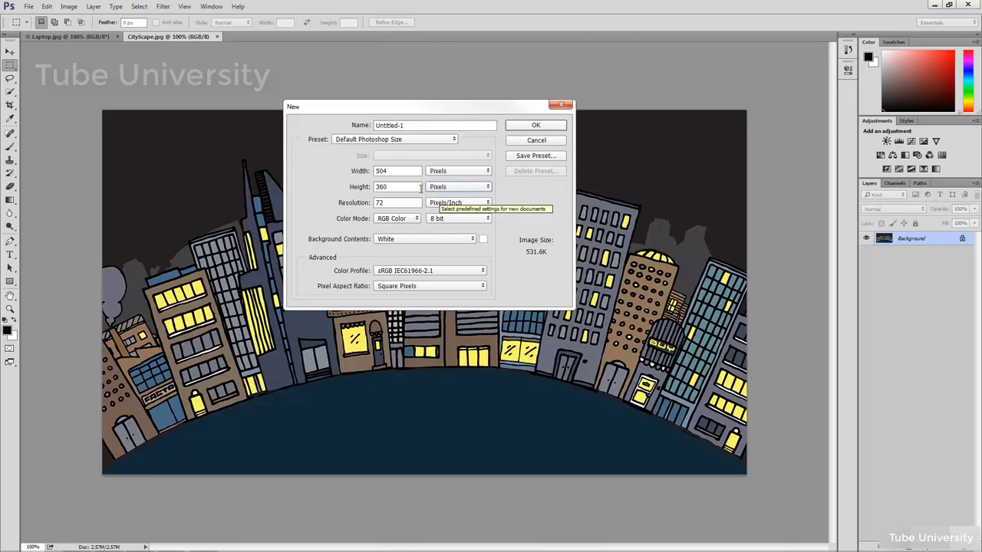
Review the new document's width and height values and set their units to inches
left_click(418, 186)
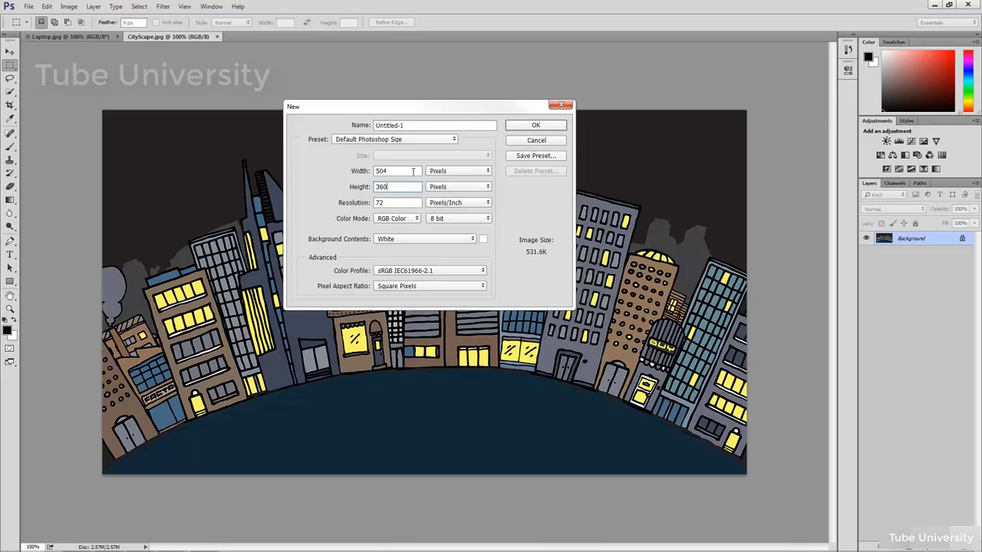
left_click(413, 171)
left_click(416, 186)
double_click(402, 188)
left_click(412, 186)
left_click(450, 188)
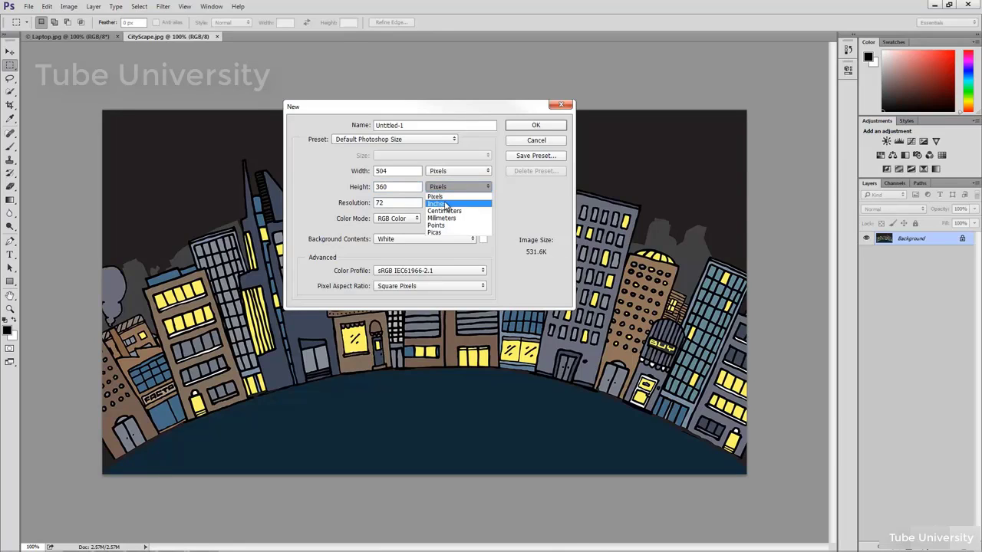
left_click(445, 205)
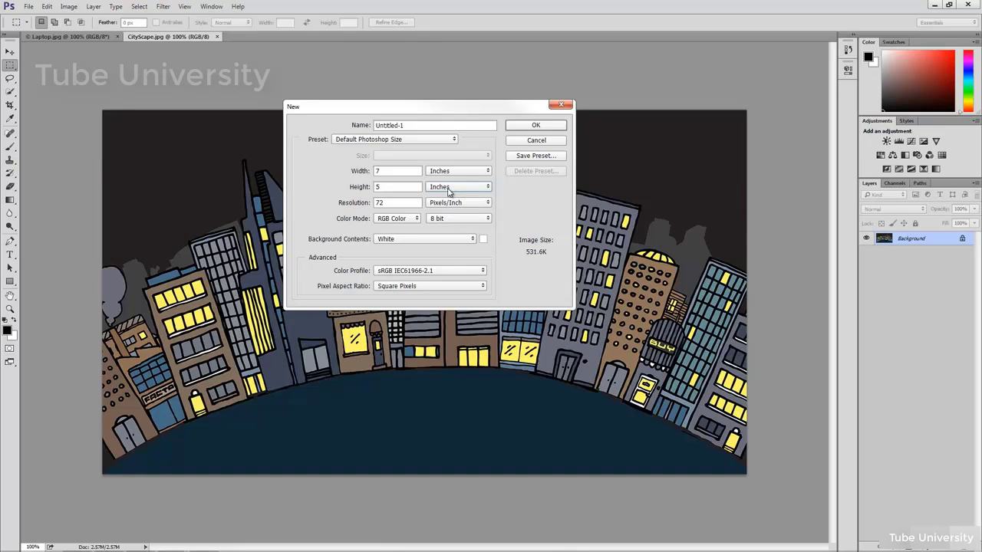
Examine the new document's resolution and the available color modes, bit depths and background contents options
left_click(410, 204)
left_click(409, 204)
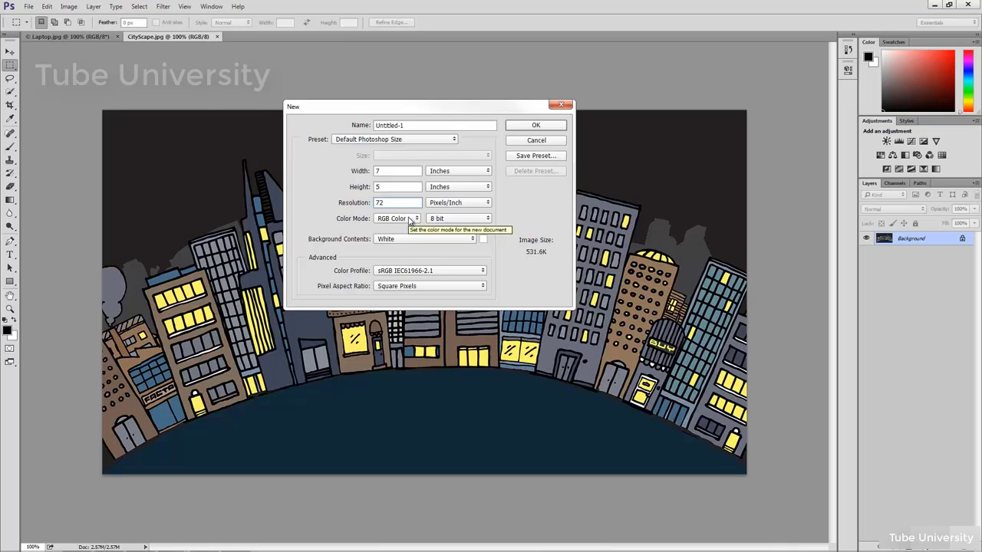
left_click(410, 221)
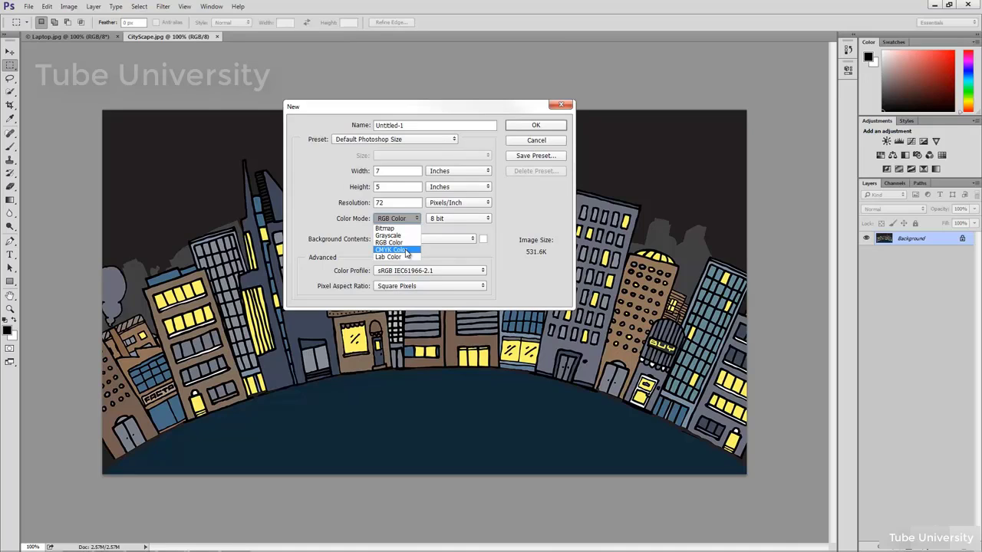
left_click(439, 257)
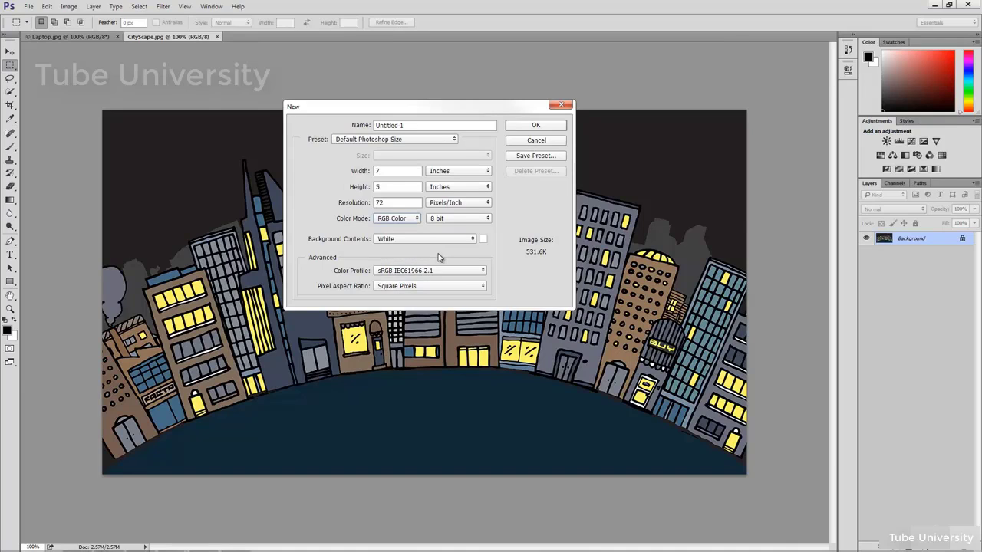
left_click(456, 218)
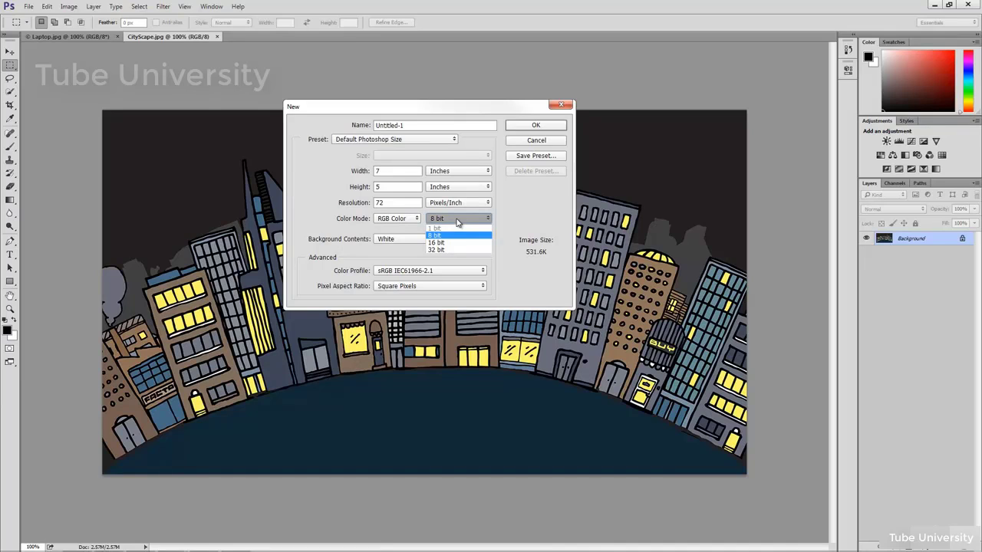
left_click(455, 220)
left_click(444, 239)
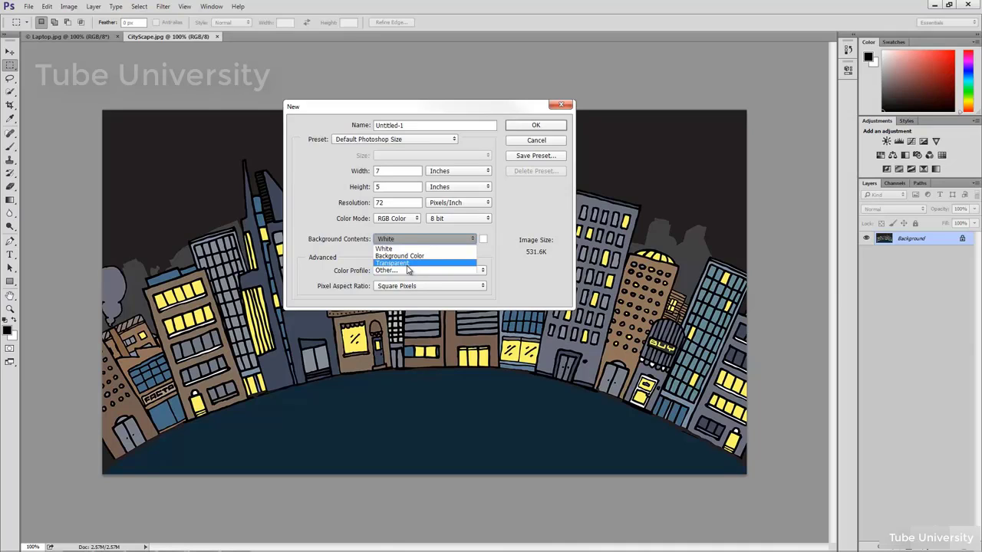
left_click(491, 264)
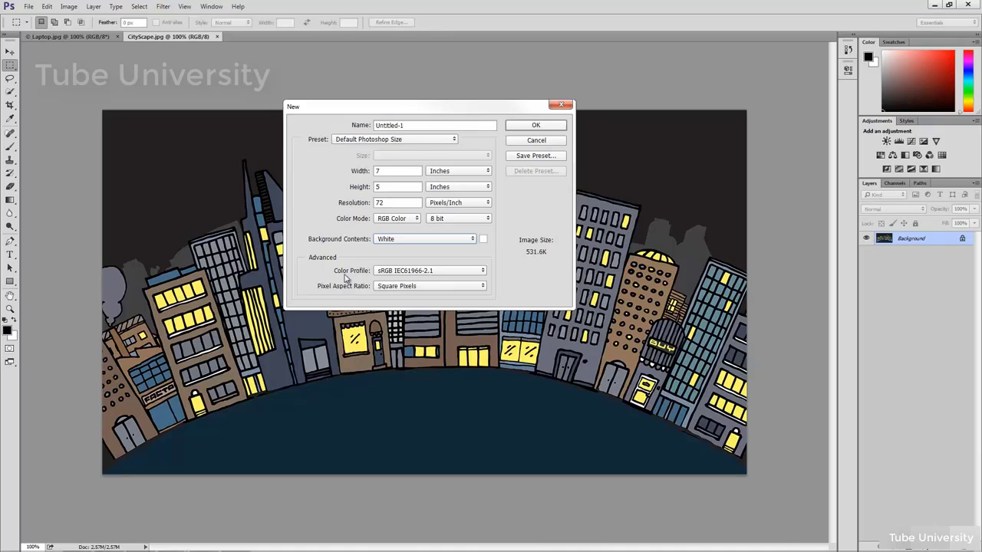
Try the U.S. Paper preset for the new document and check its resolution
left_click(416, 144)
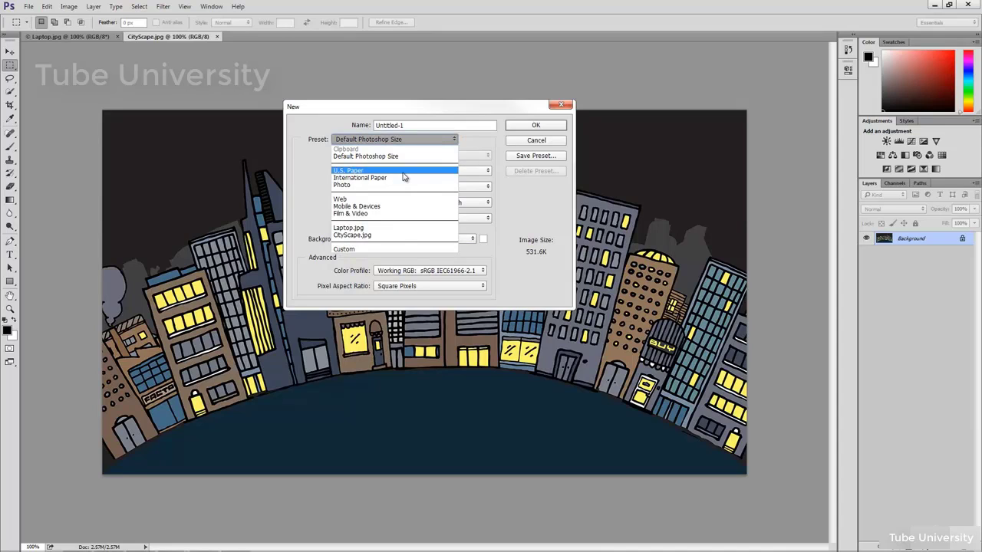
left_click(403, 171)
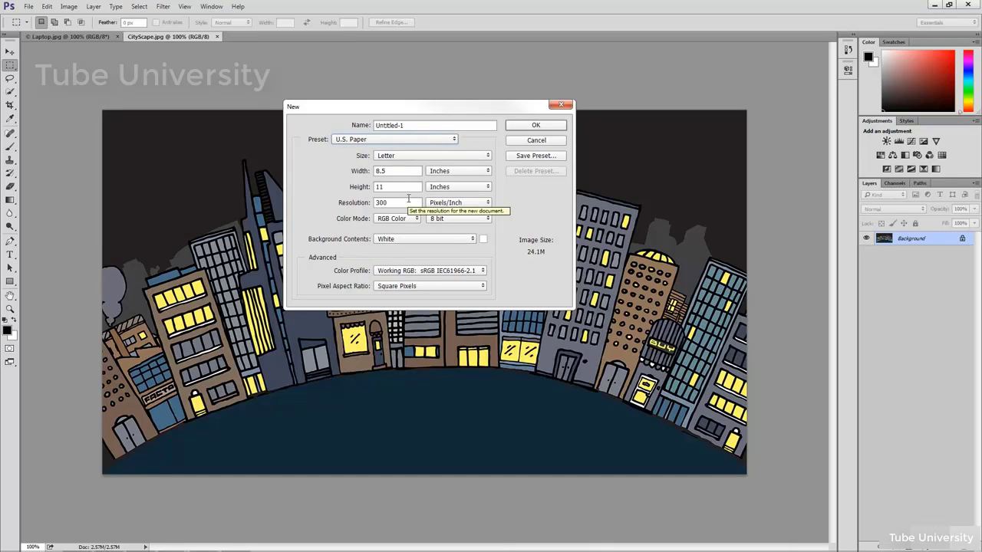
double_click(408, 199)
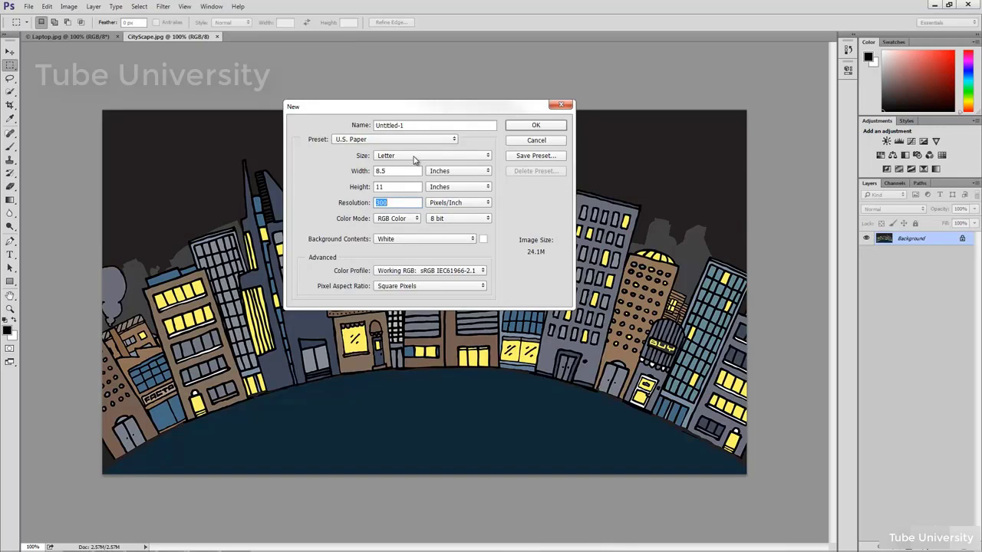
Apply the Web preset to the new document and check its resolution
left_click(415, 142)
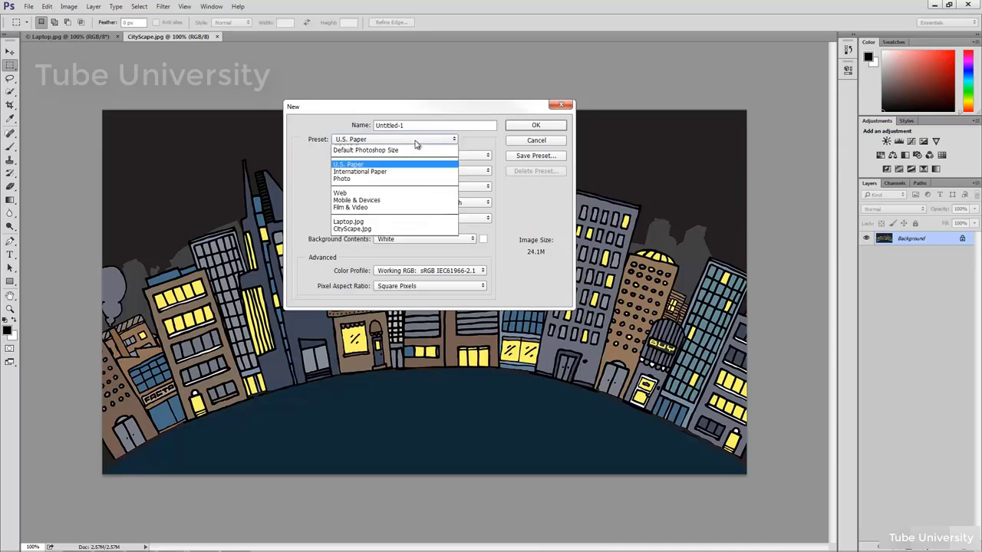
left_click(393, 202)
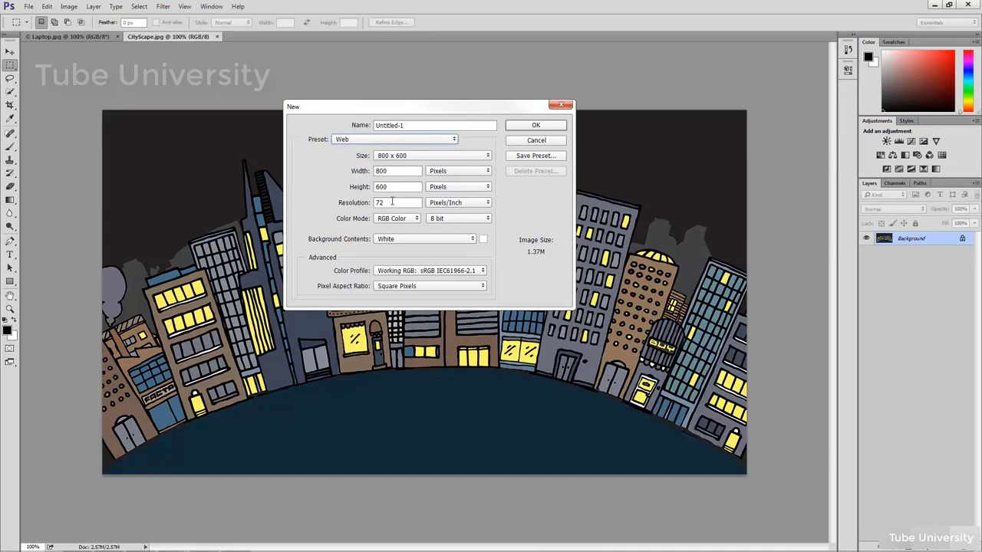
left_click(392, 201)
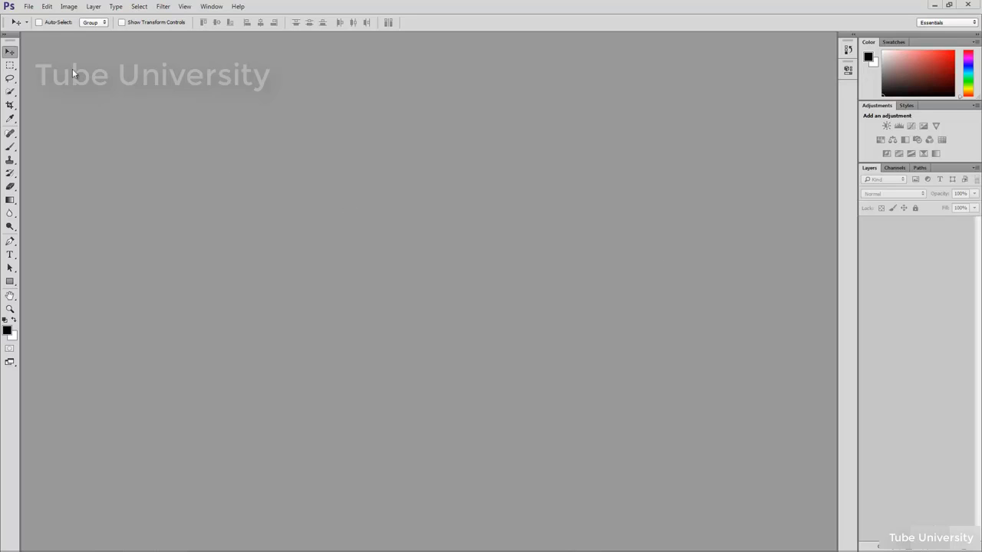
Start opening a file from the desktop and select CityScape.jpg, Laptop.jpg and Swimming.jpg one at a time
left_click(29, 6)
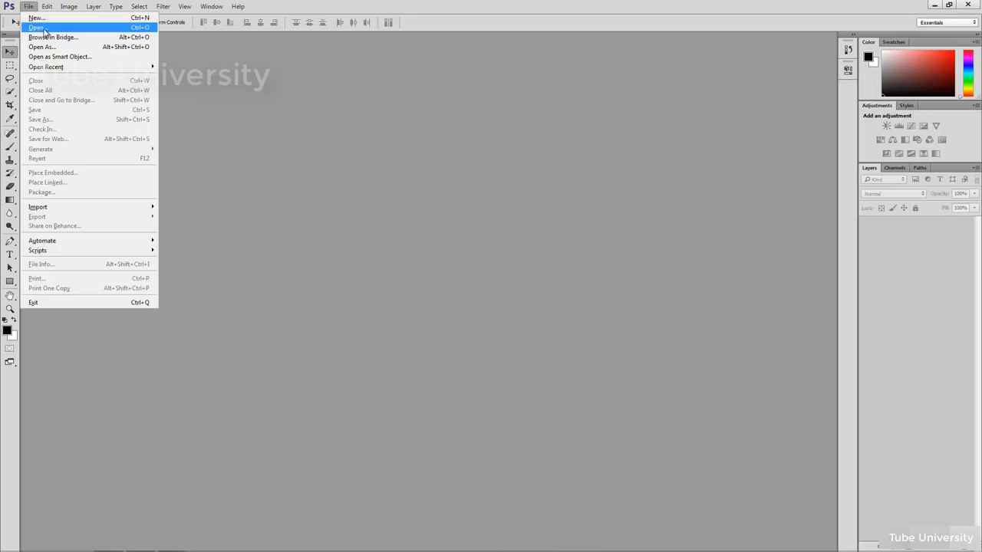
left_click(43, 28)
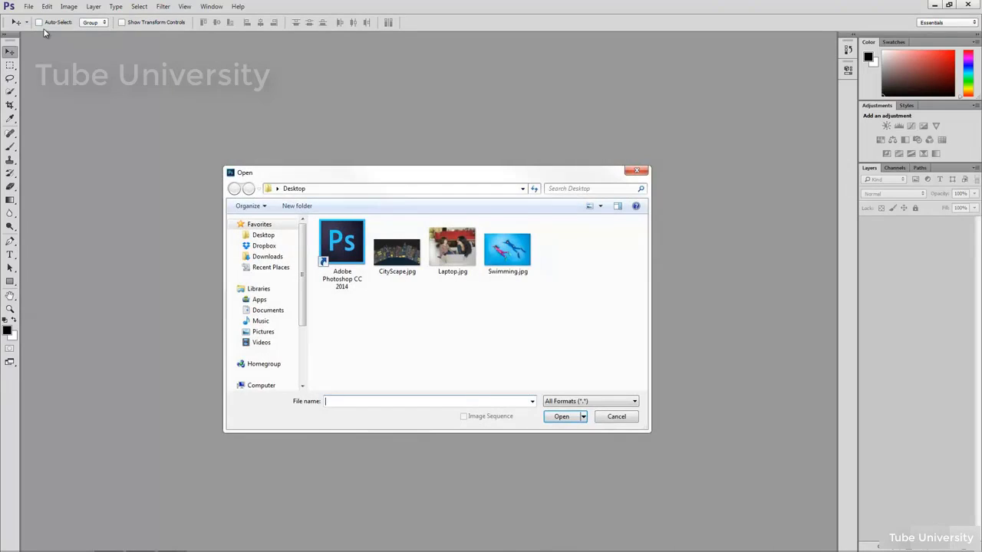
left_click(405, 264)
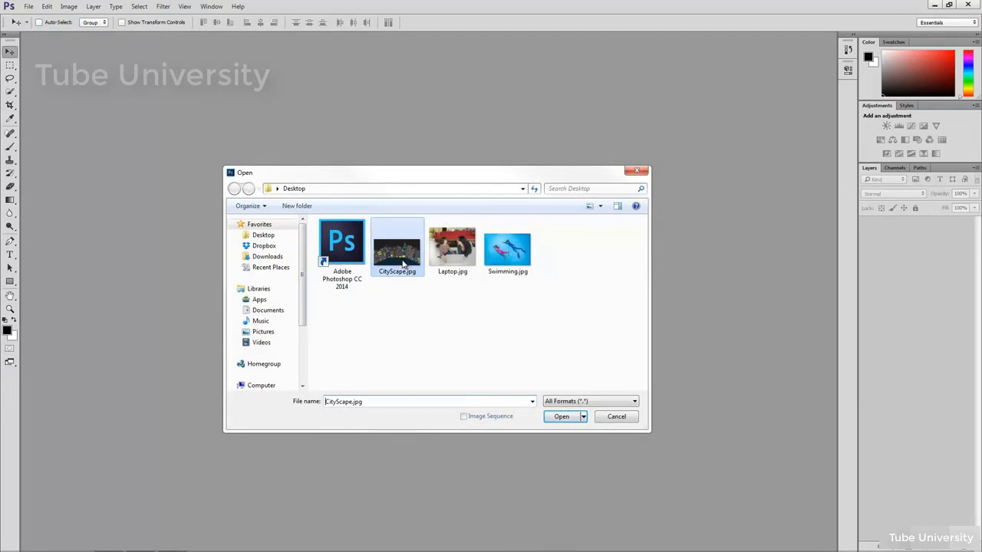
left_click(453, 257)
left_click(506, 249)
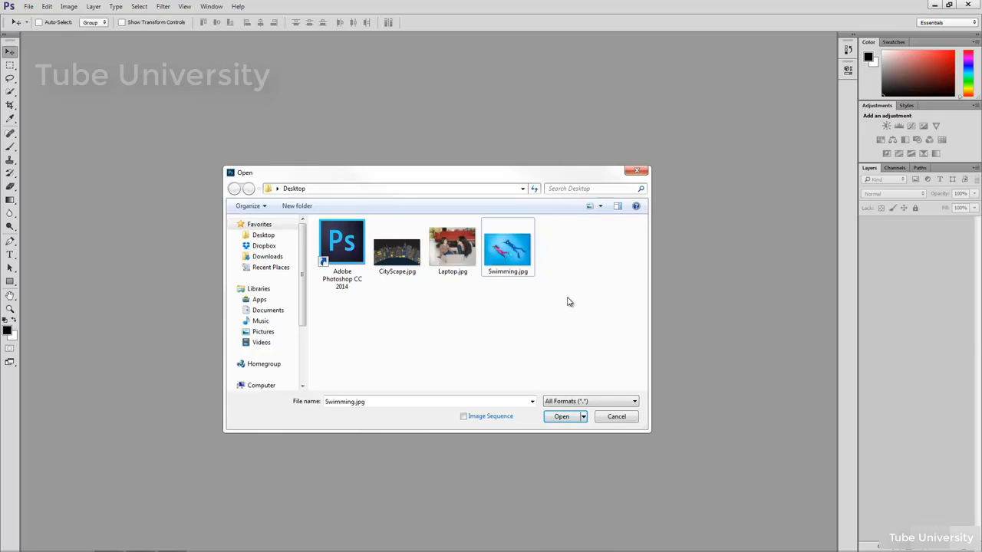
Select CityScape.jpg, Laptop.jpg and Swimming.jpg together for opening and check the listed file names
left_click_drag(567, 301, 396, 242)
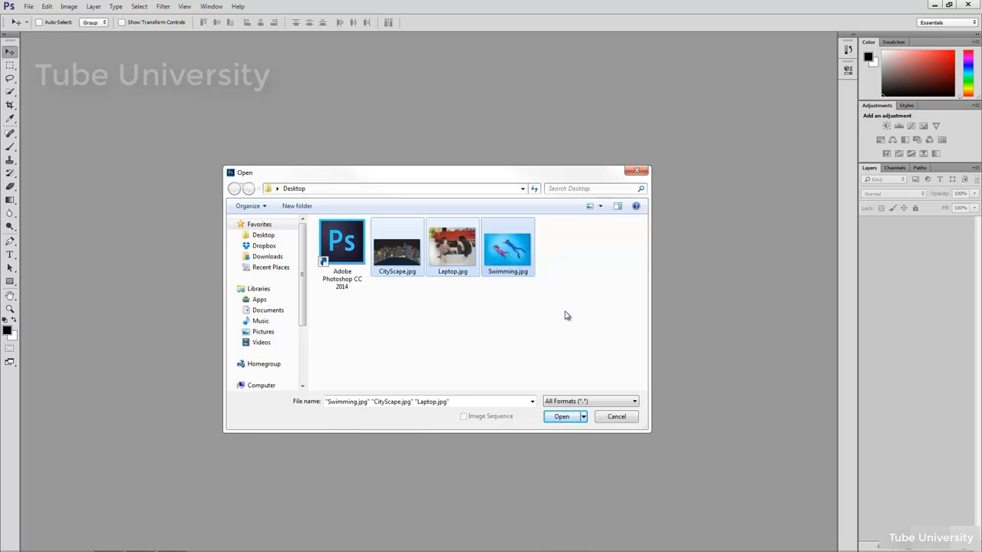
left_click_drag(567, 309, 403, 243)
left_click(456, 402)
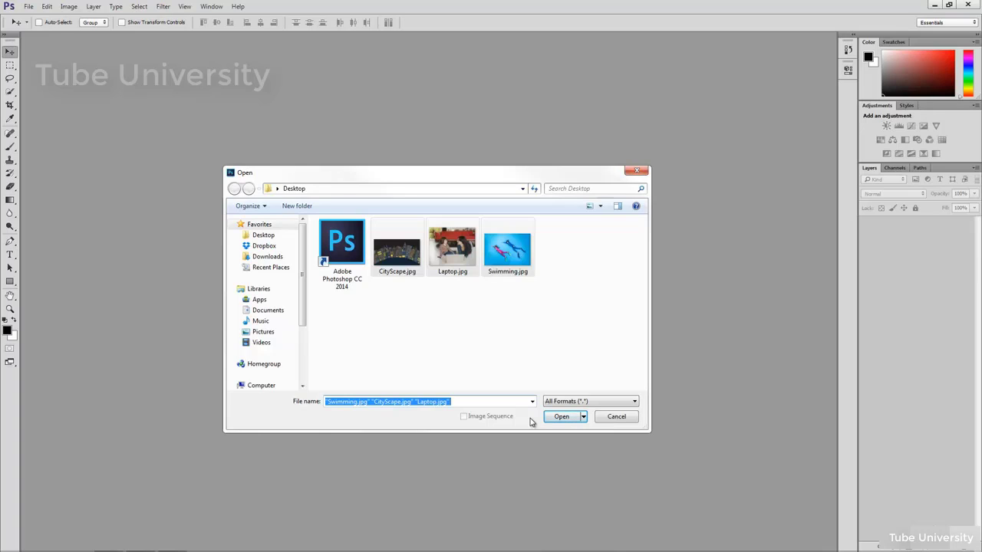
Select the files from CityScape.jpg through Swimming.jpg as one continuous range, and clear the selection
left_click(578, 281)
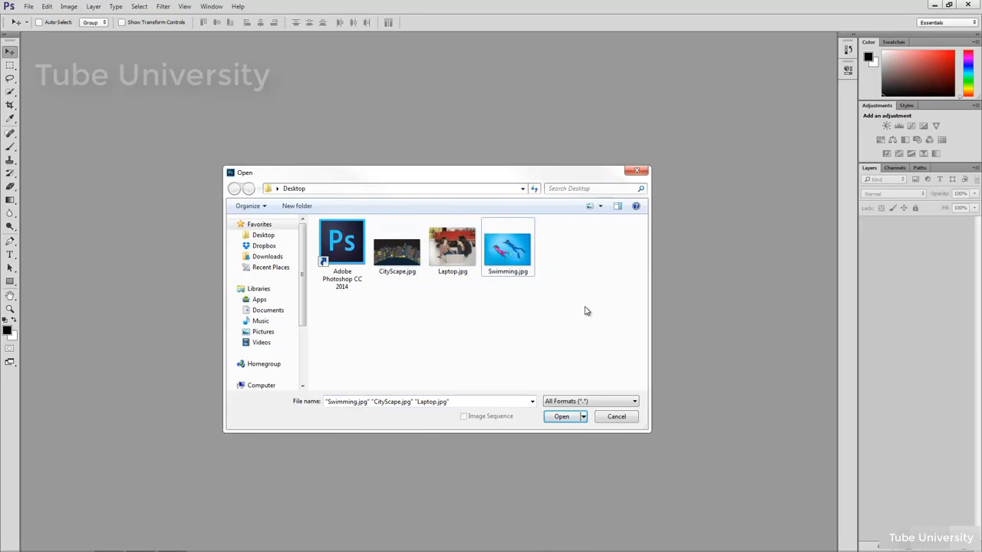
left_click(400, 256)
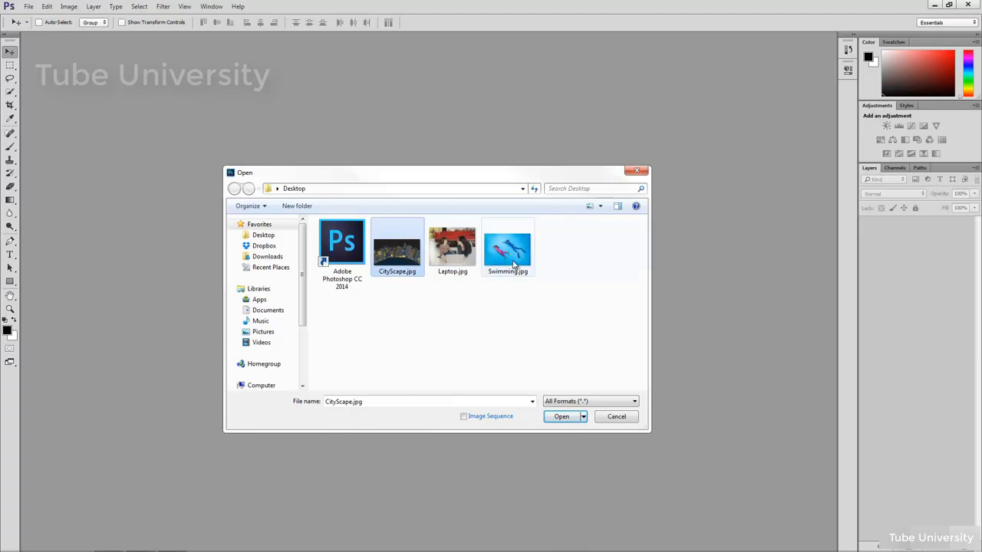
mouse_move(513, 258)
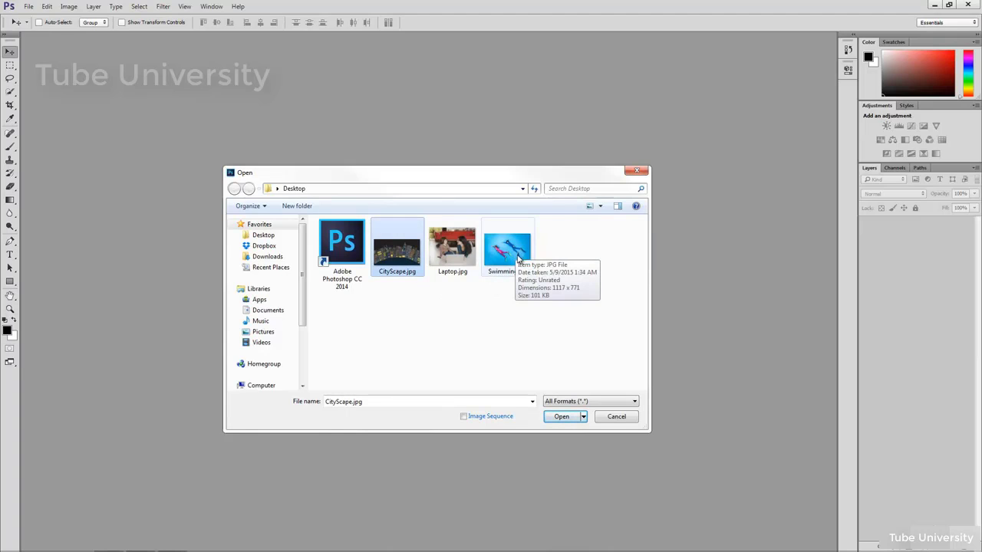
left_click(514, 253, "shift")
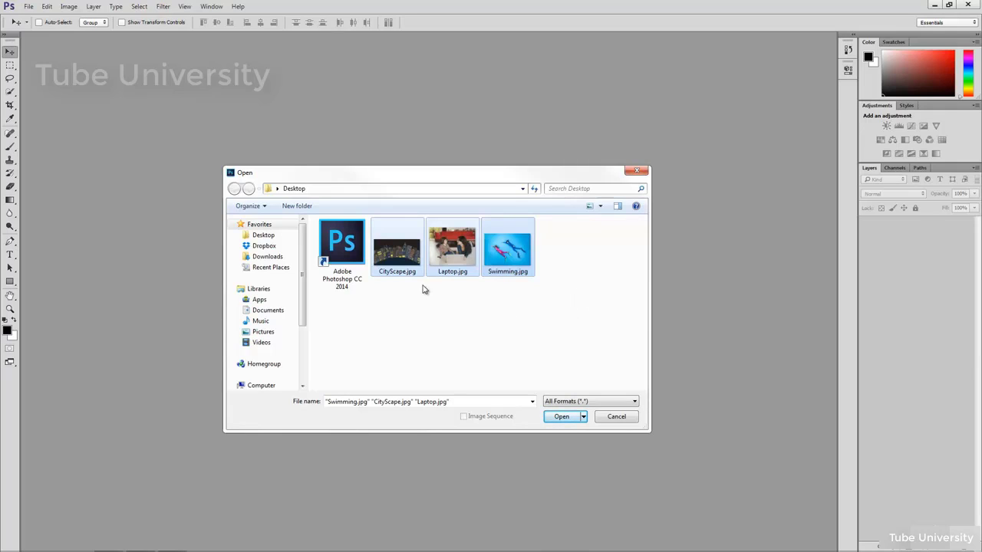
left_click(591, 281)
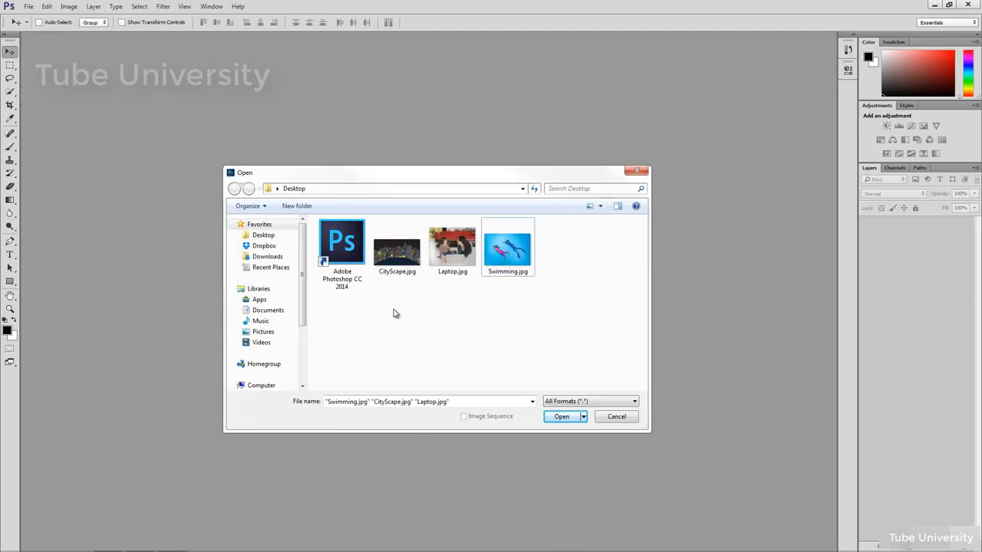
Select CityScape.jpg, Swimming.jpg and Laptop.jpg individually as one multiple selection and open them together
left_click(401, 260)
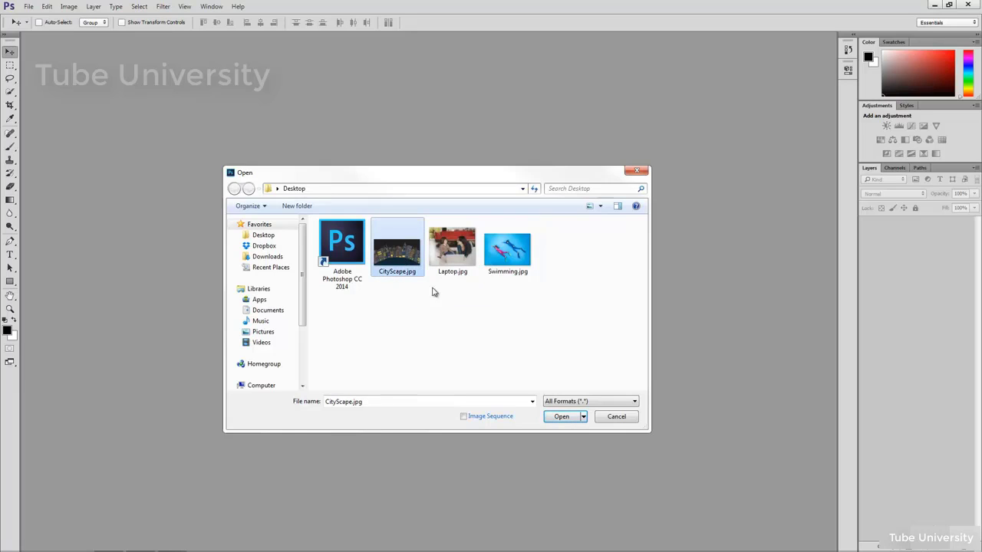
left_click(502, 259, "ctrl")
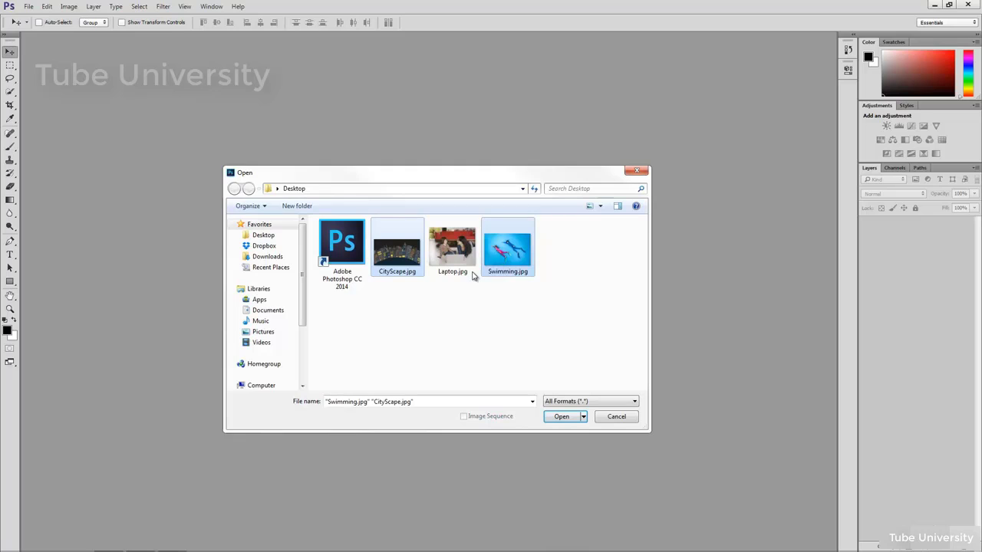
left_click(454, 253, "ctrl")
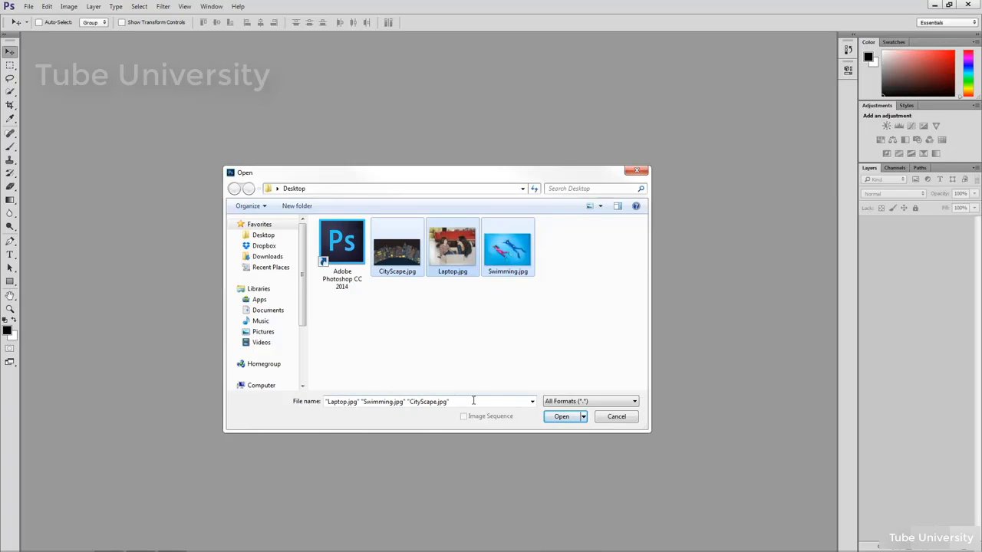
left_click(561, 416)
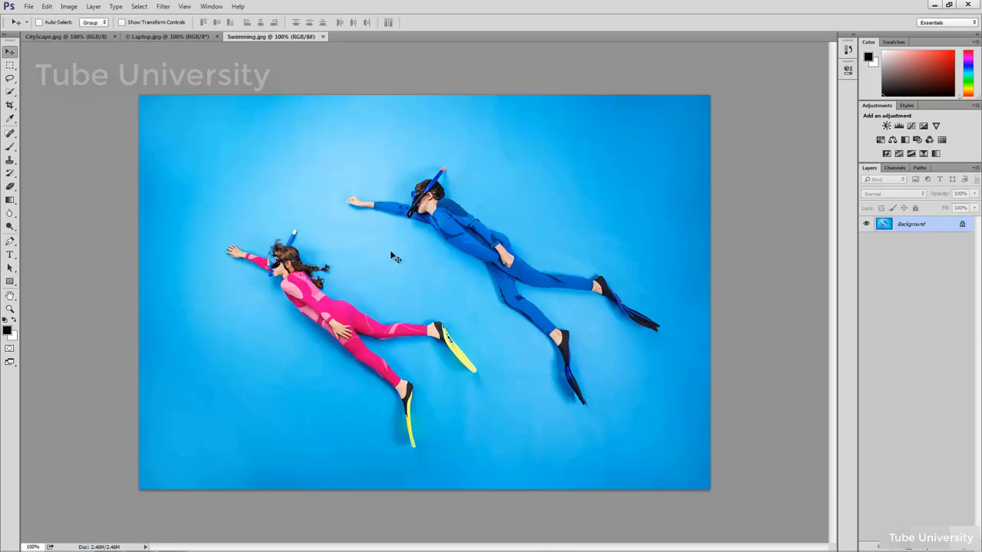
Switch back and forth between the open Laptop.jpg and CityScape.jpg documents to view each image
left_click(173, 35)
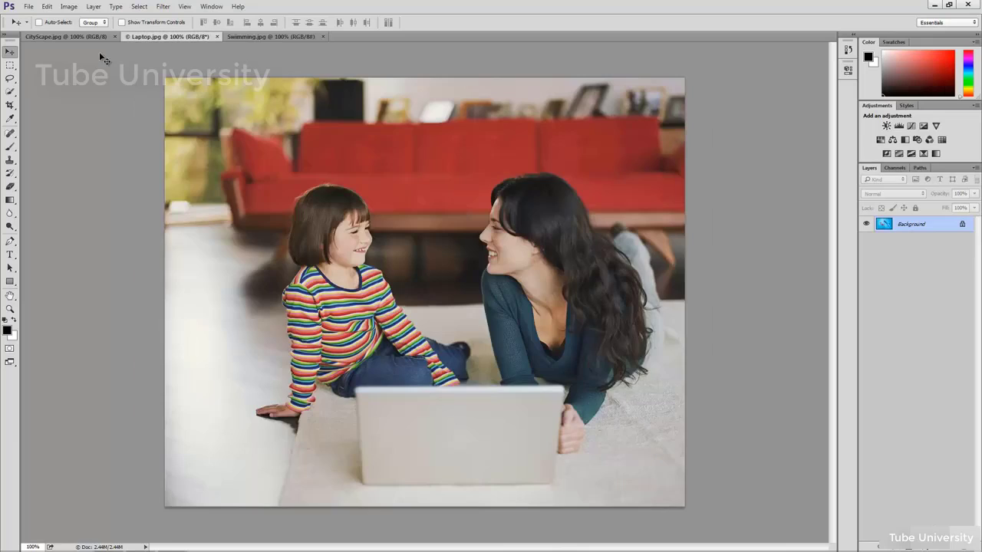
left_click(78, 36)
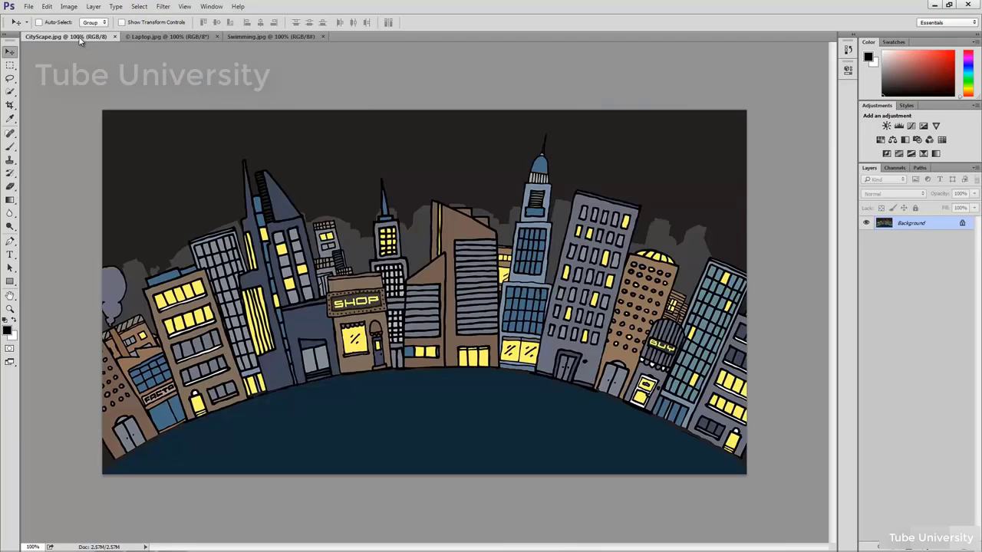
left_click(201, 36)
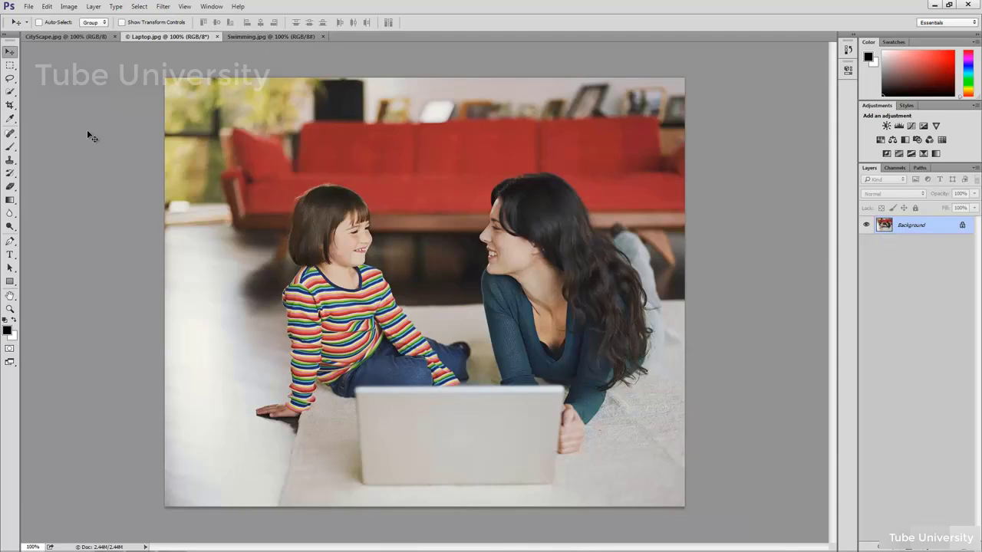
left_click(64, 36)
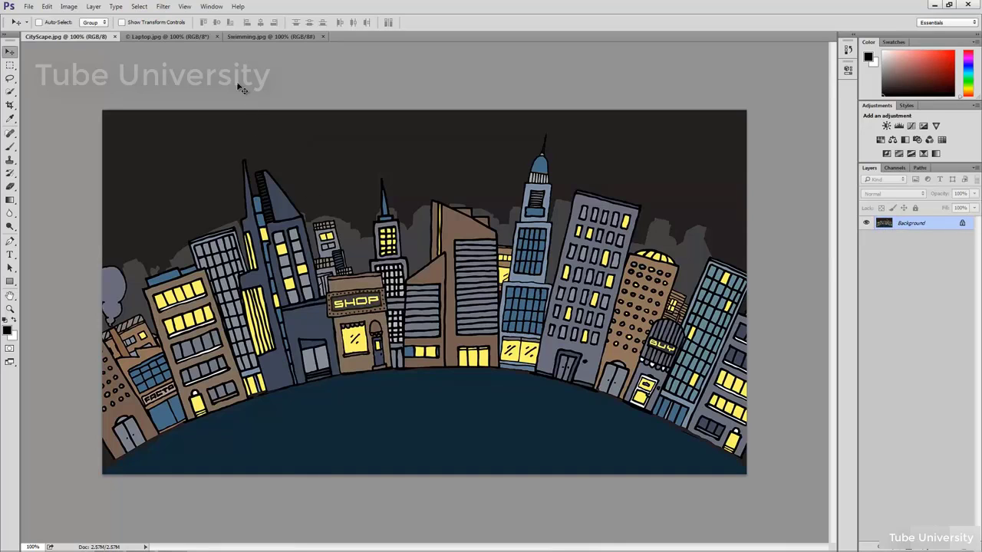
Copy the Swimming.jpg image into CityScape.jpg as a freely placed layer, and delete that layer
left_click(254, 37)
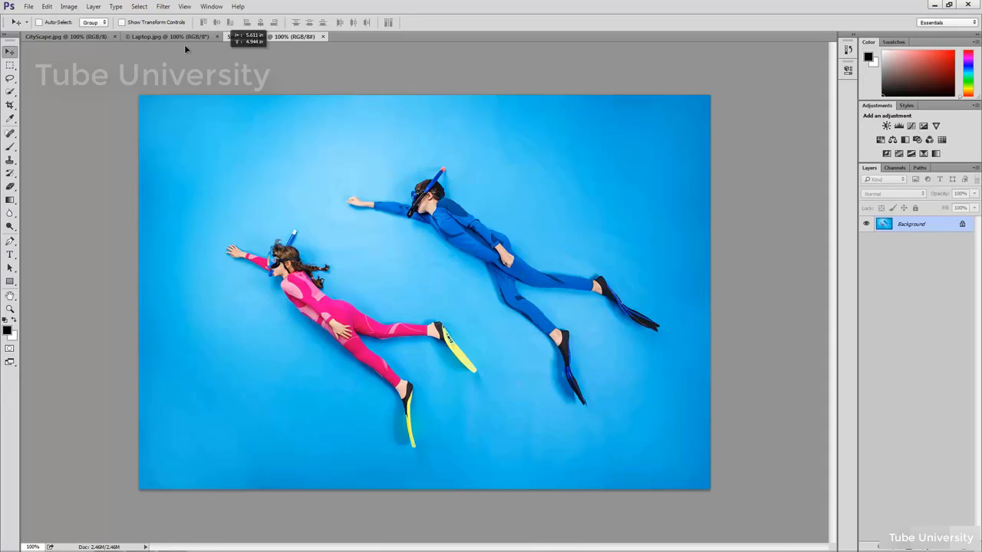
left_click(88, 38)
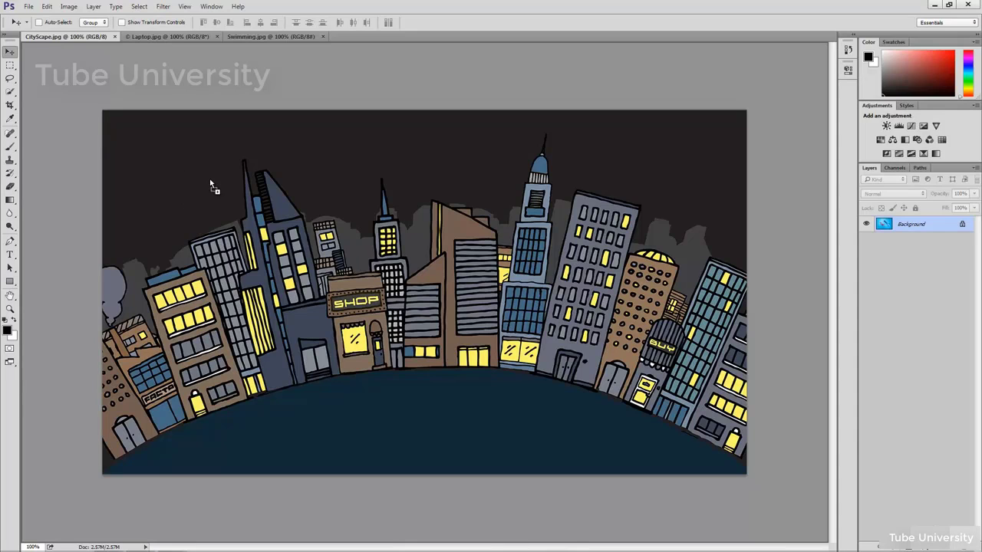
key("ctrl+v")
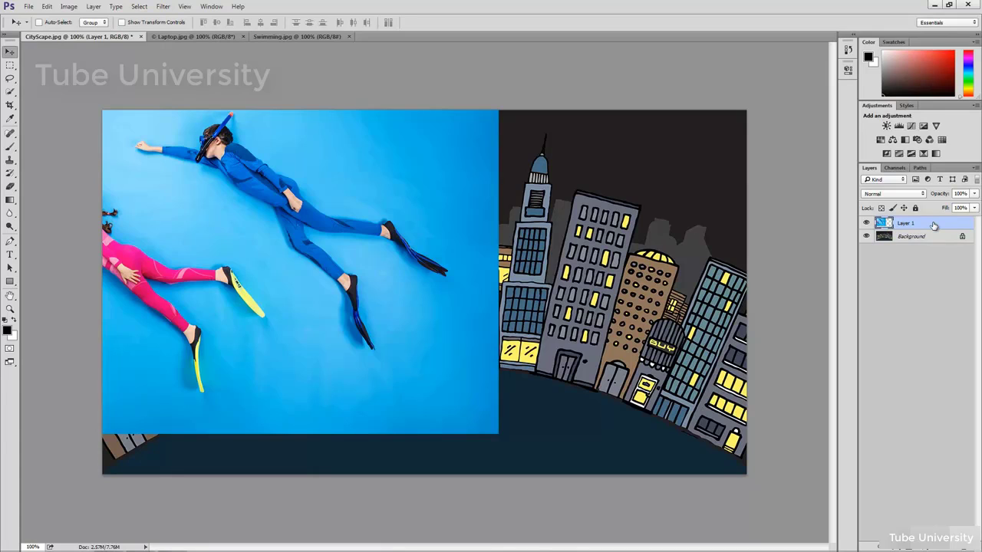
left_click_drag(934, 224, 943, 549)
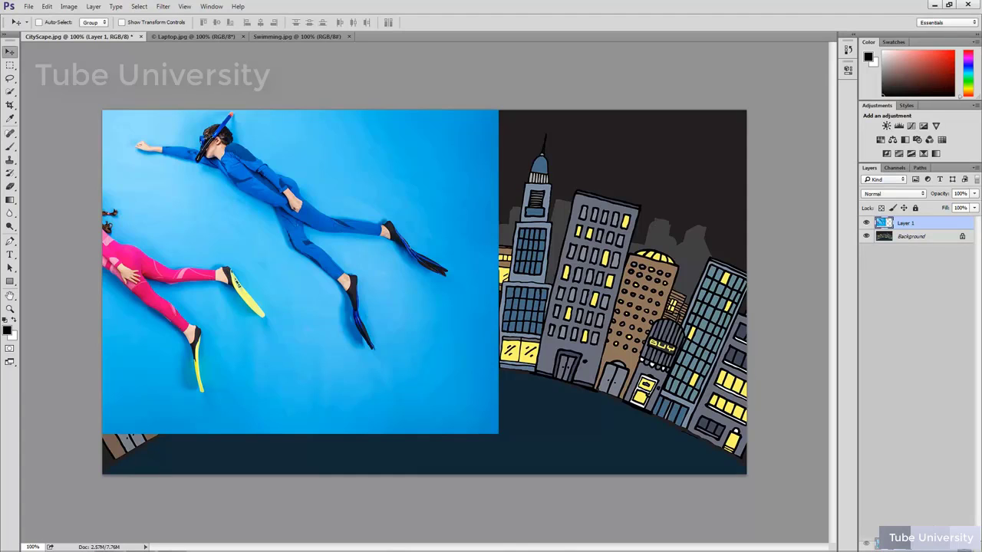
left_click_drag(943, 549, 965, 545)
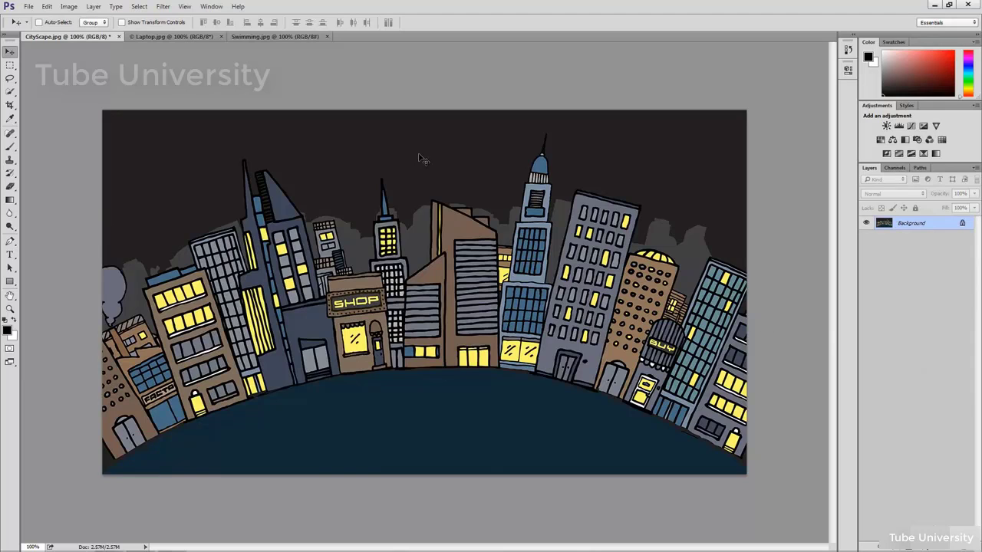
Copy the Swimming.jpg image into CityScape.jpg as a new layer centered on the canvas
left_click(277, 35)
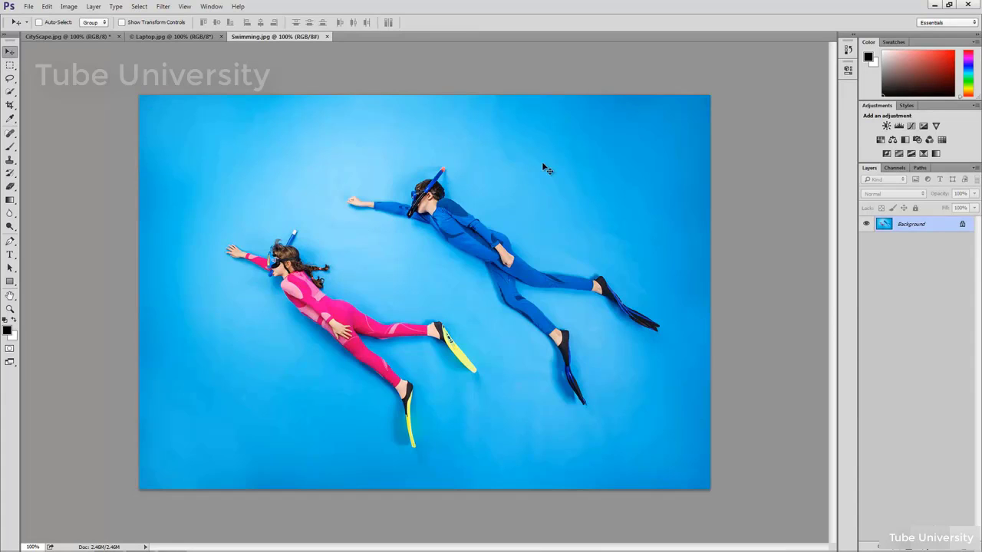
left_click_drag(541, 161, 186, 145)
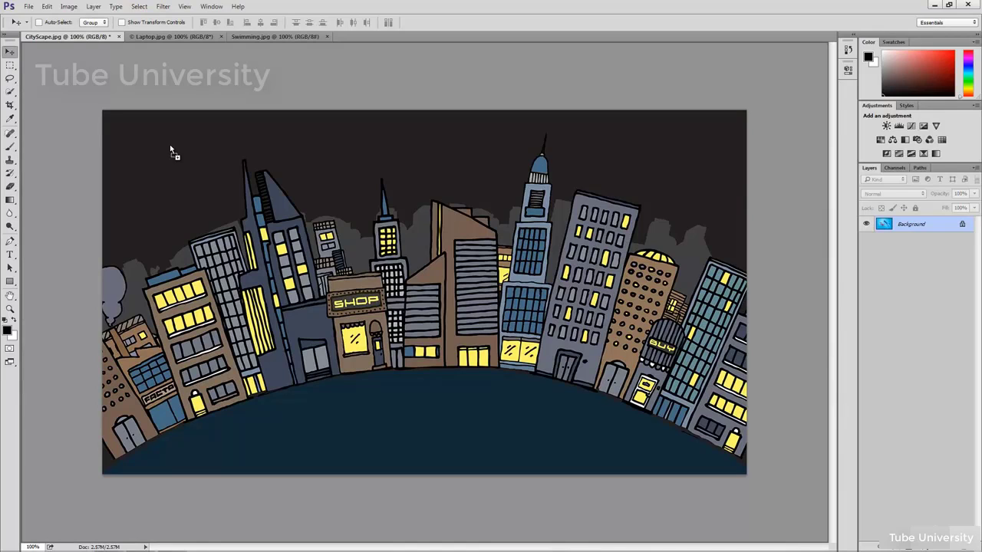
left_click_drag(170, 144, 170, 145)
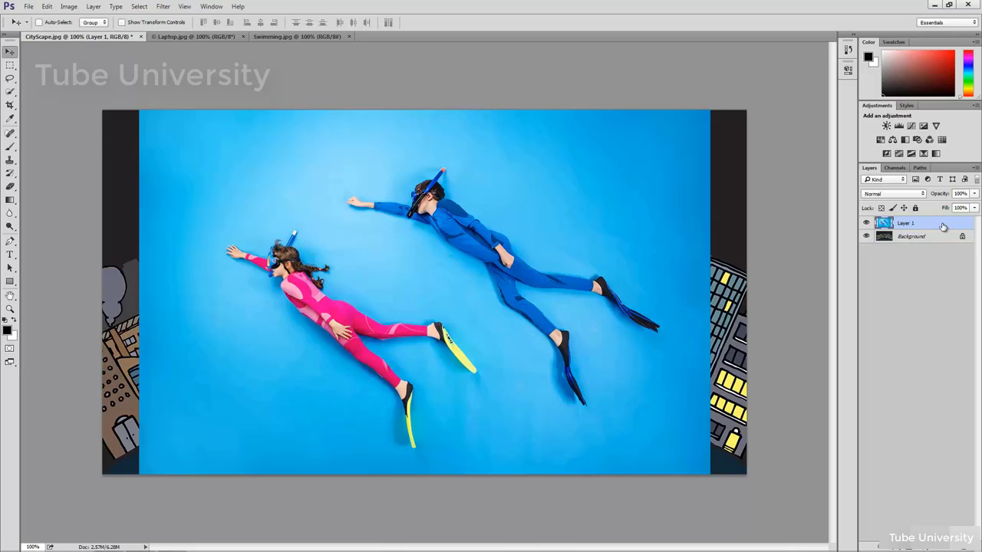
View the Laptop.jpg and Swimming.jpg documents and close Swimming.jpg
left_click(193, 35)
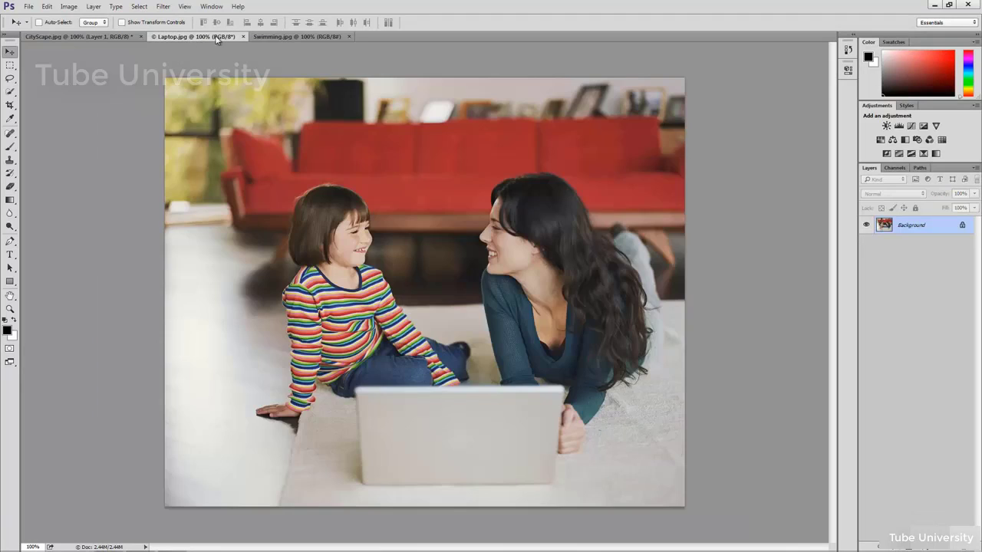
left_click(330, 37)
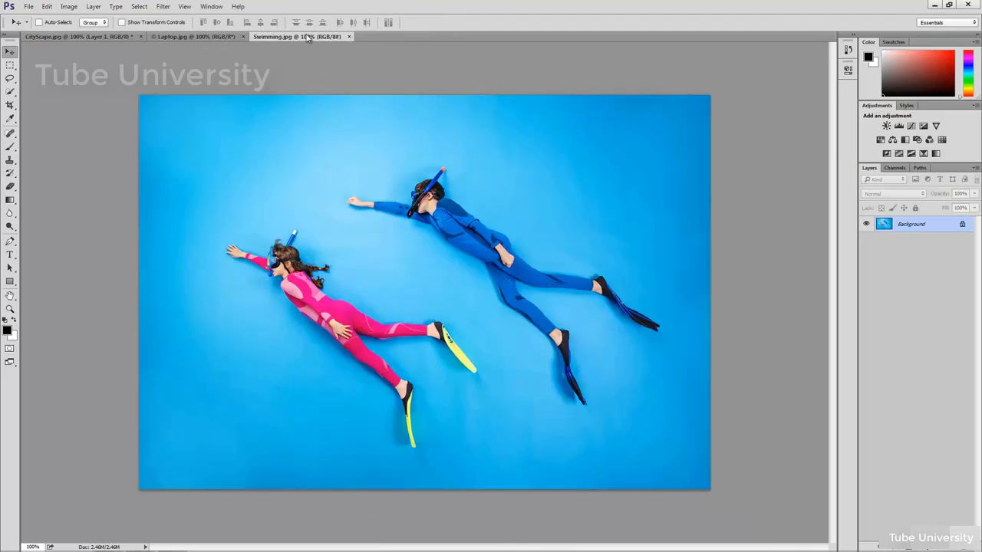
left_click(348, 38)
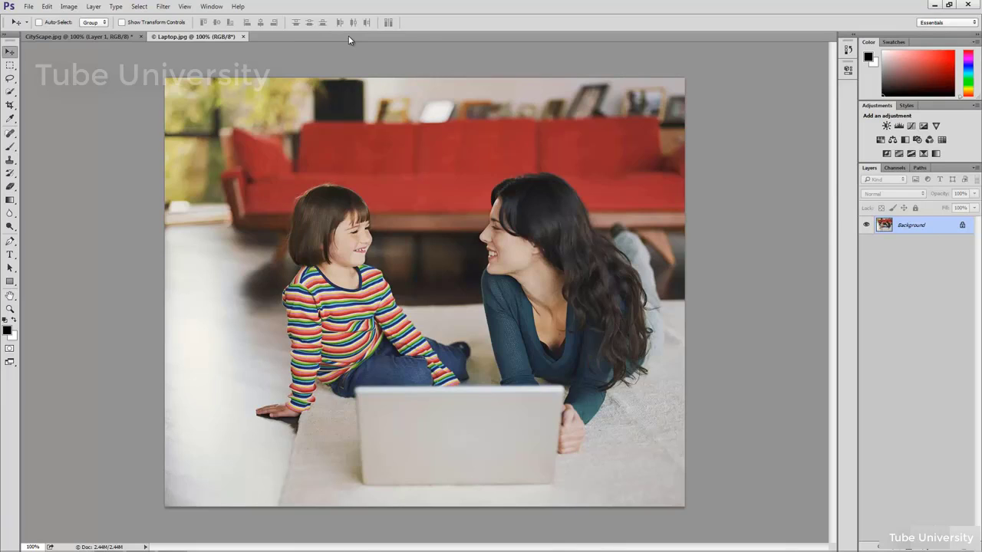
Cut the entire Laptop.jpg image and paste it into CityScape.jpg as a new layer
left_click(139, 7)
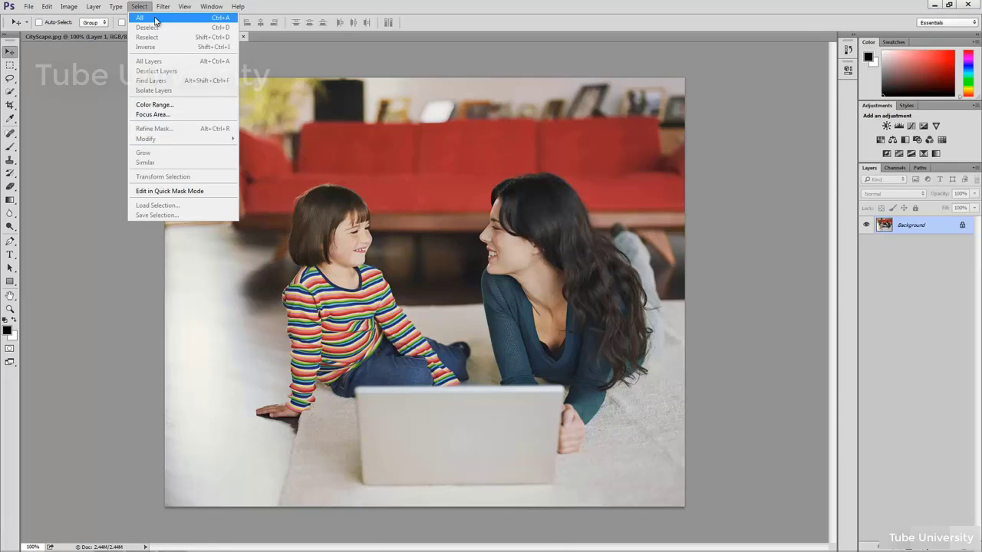
left_click(155, 18)
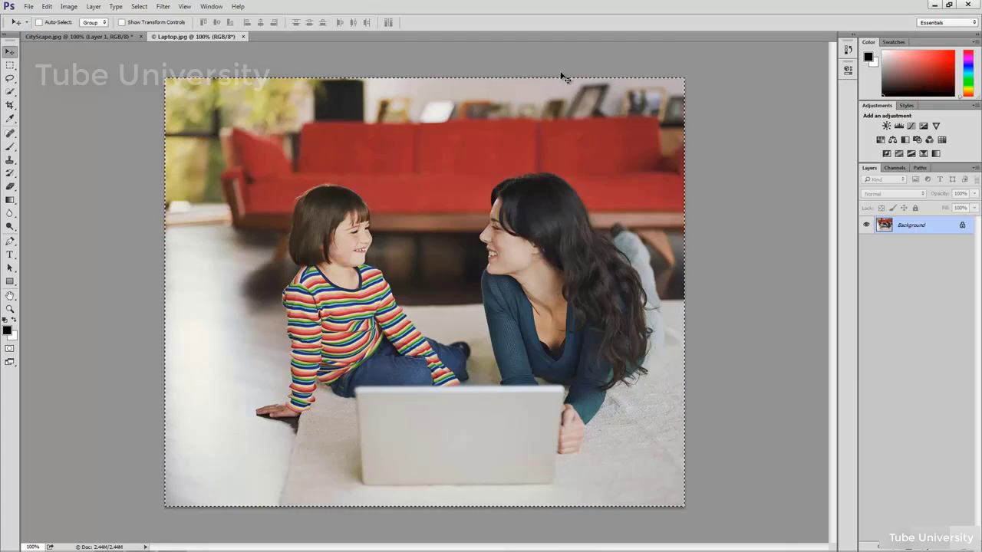
left_click(45, 10)
left_click(64, 66)
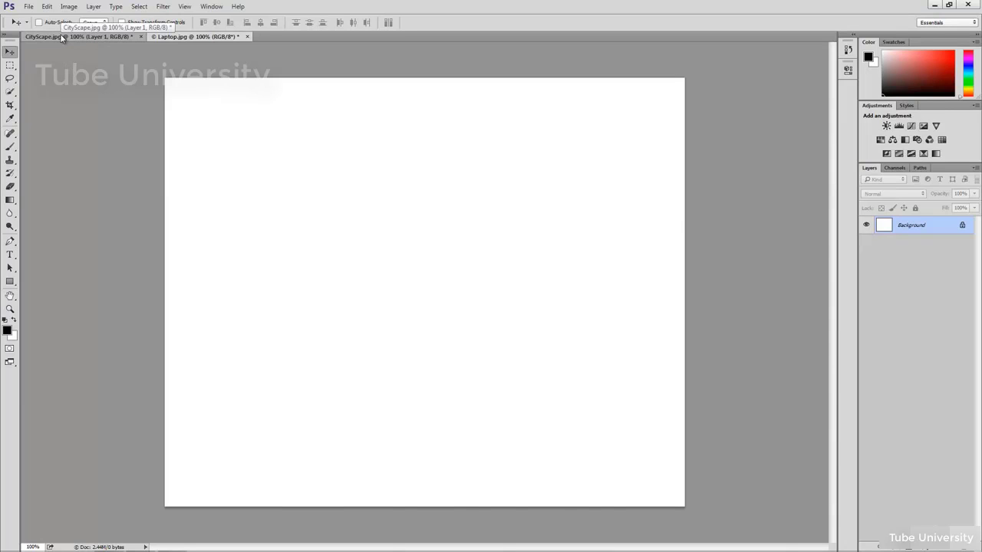
left_click(62, 36)
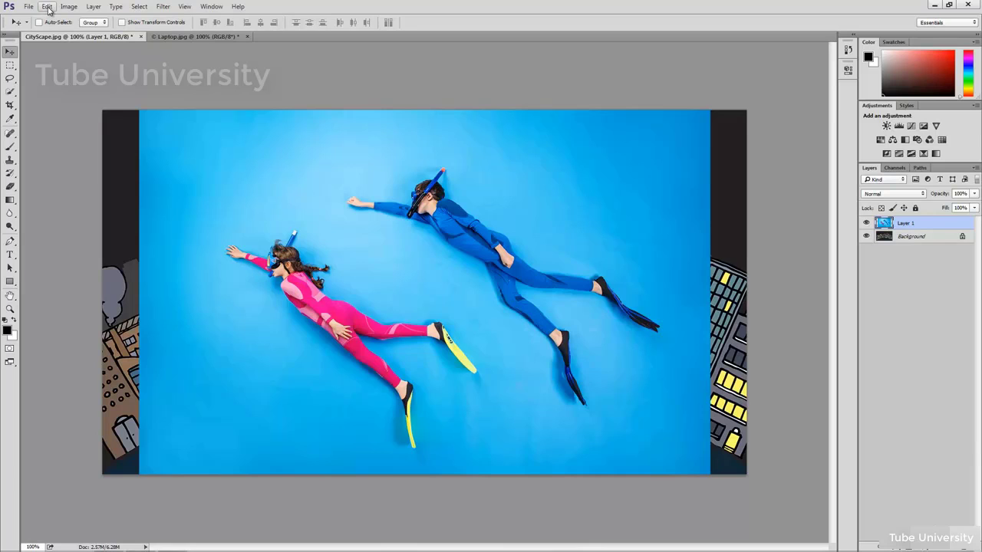
left_click(47, 7)
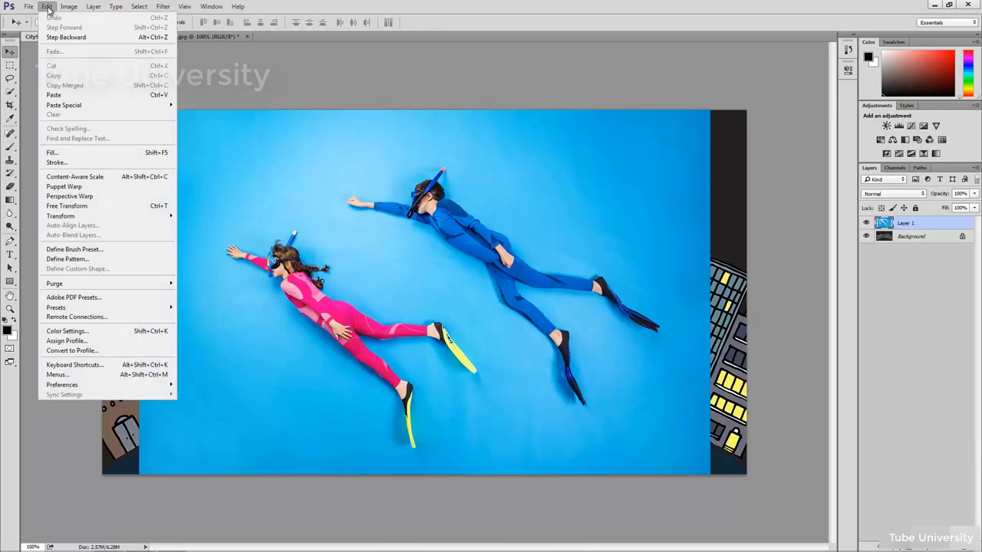
left_click(76, 95)
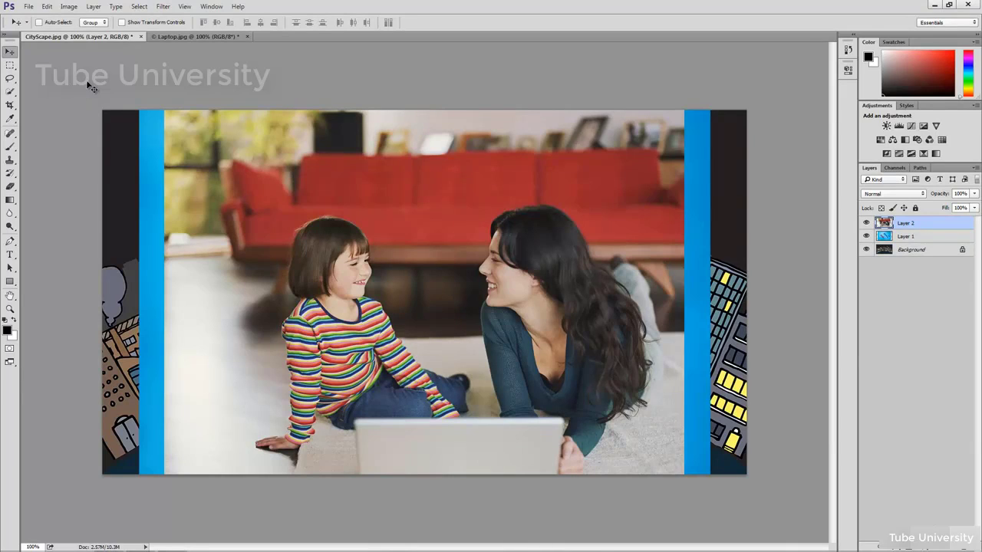
Rename the pasted image's layer in CityScape.jpg as Laptop
double_click(905, 223)
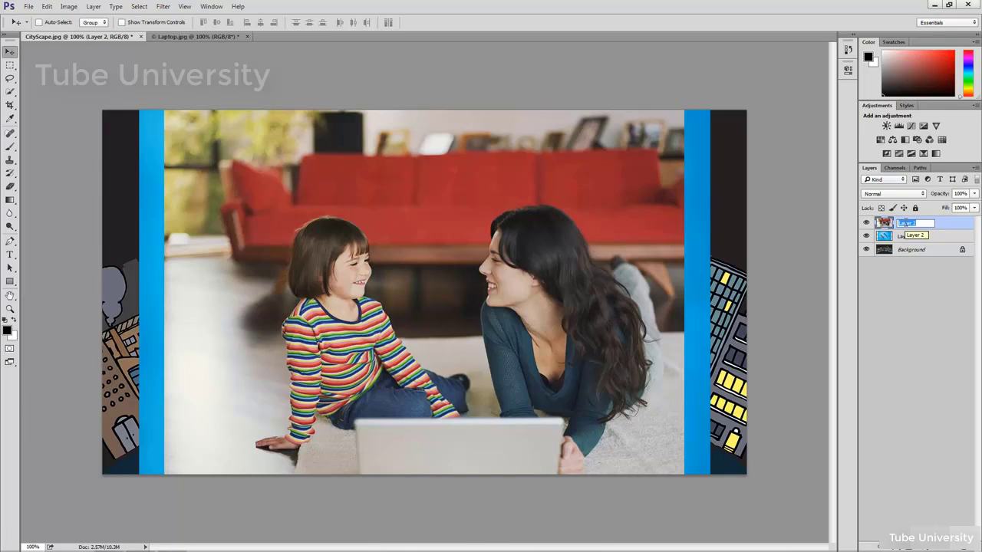
type("Laptop")
left_click(924, 268)
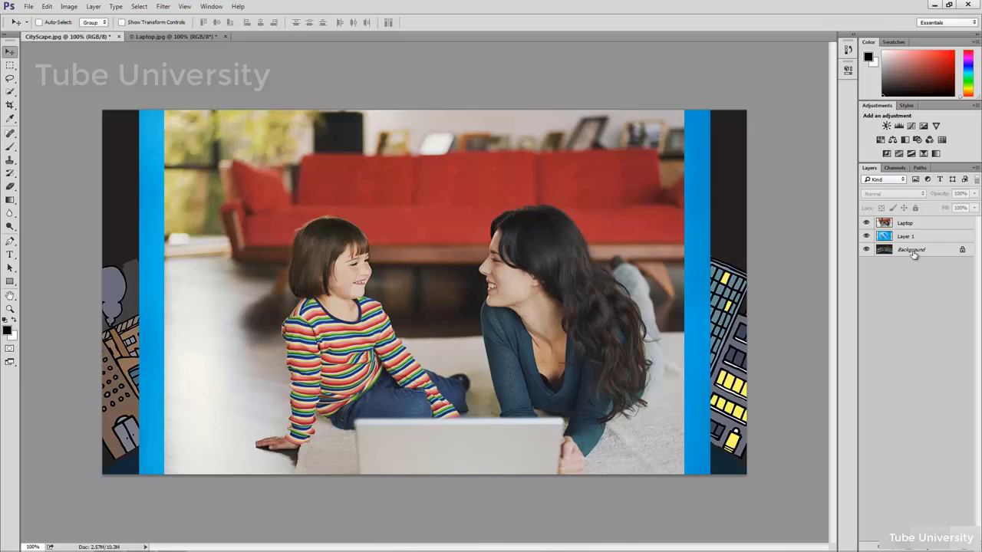
Hide the Laptop layer and select the layer with the swimmers
left_click(867, 224)
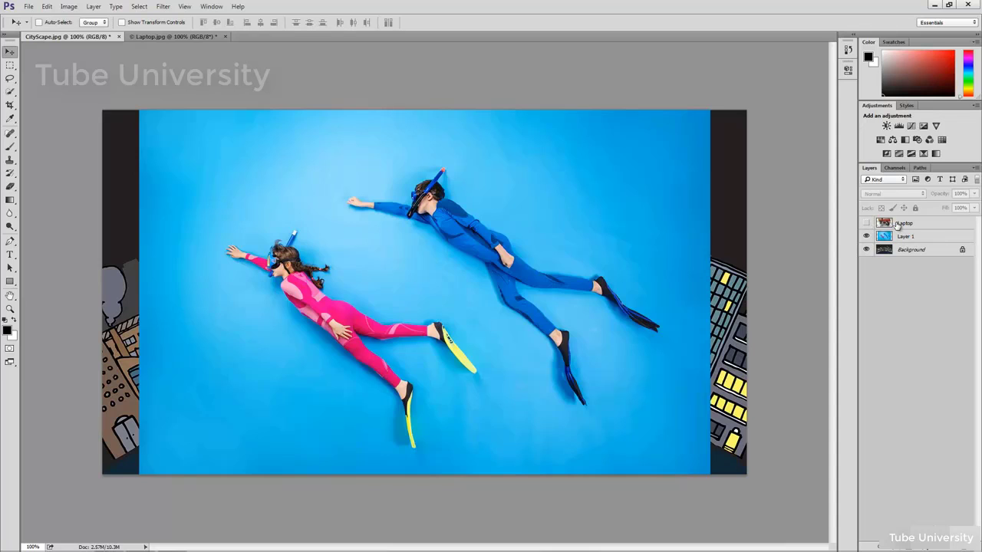
left_click(897, 223)
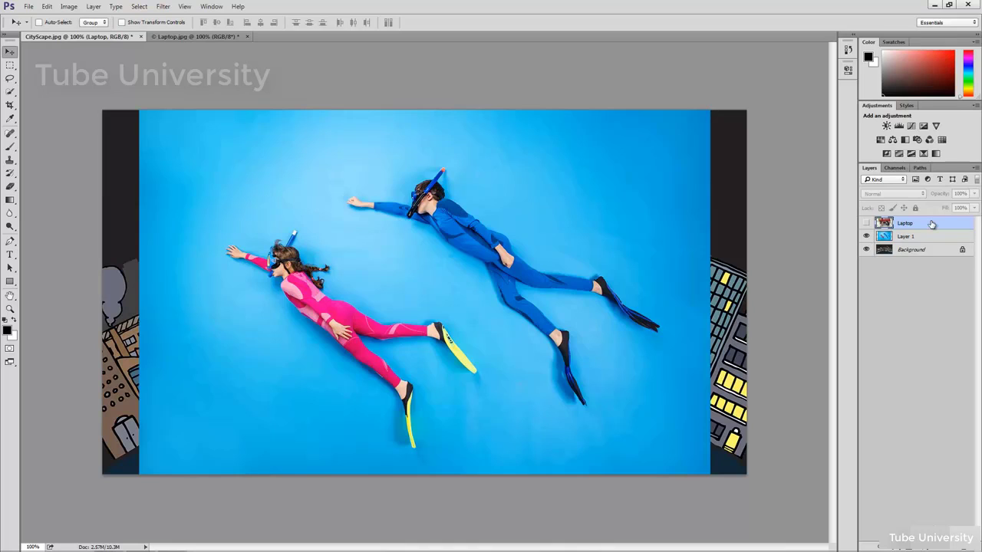
left_click(926, 238)
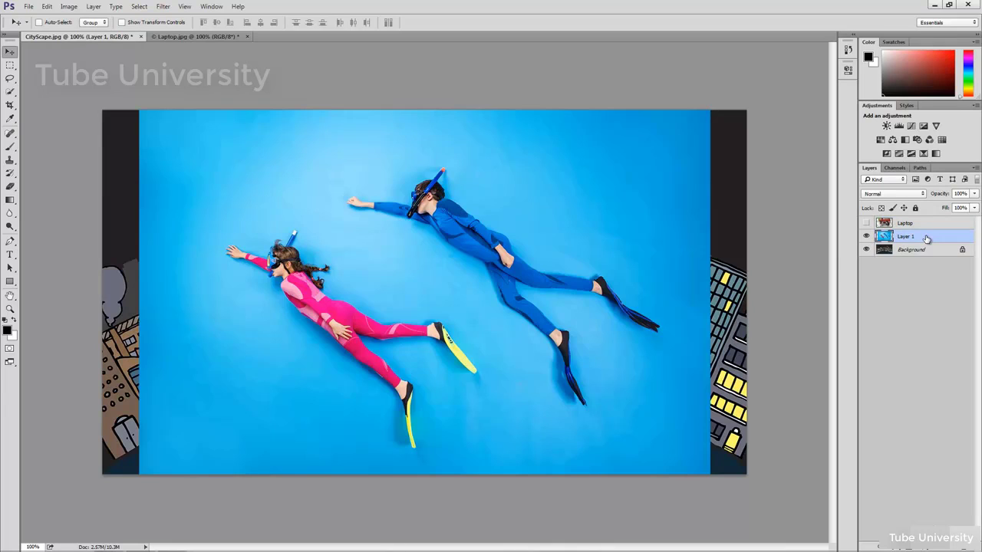
Rename the layer with the swimmers as Swimming and hide it
left_click(926, 229)
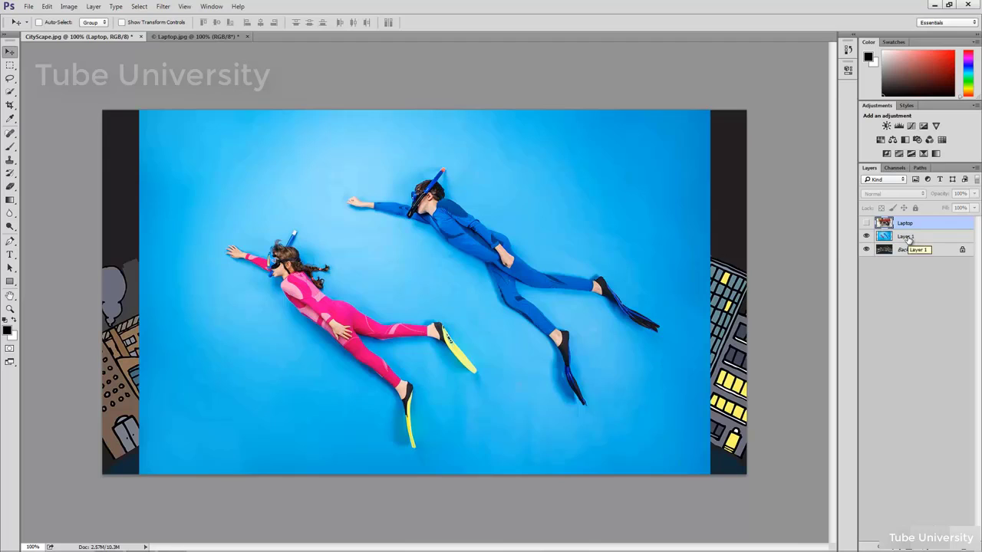
double_click(907, 237)
type("Swimming")
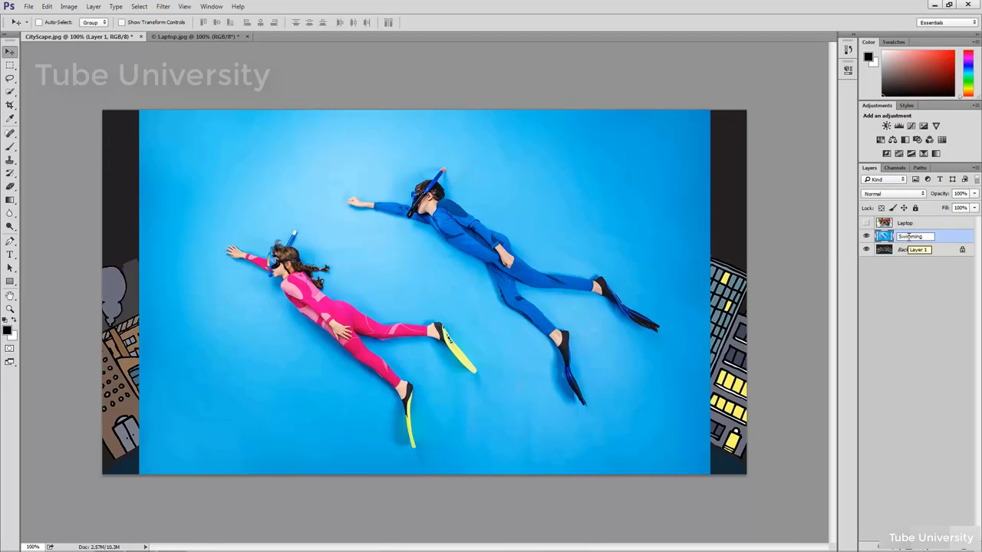
key("Return")
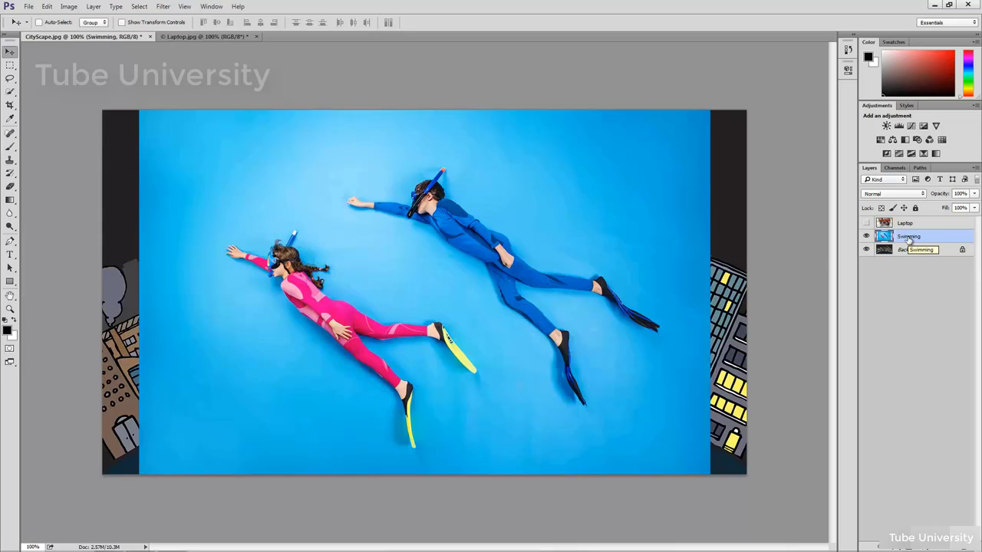
left_click(866, 237)
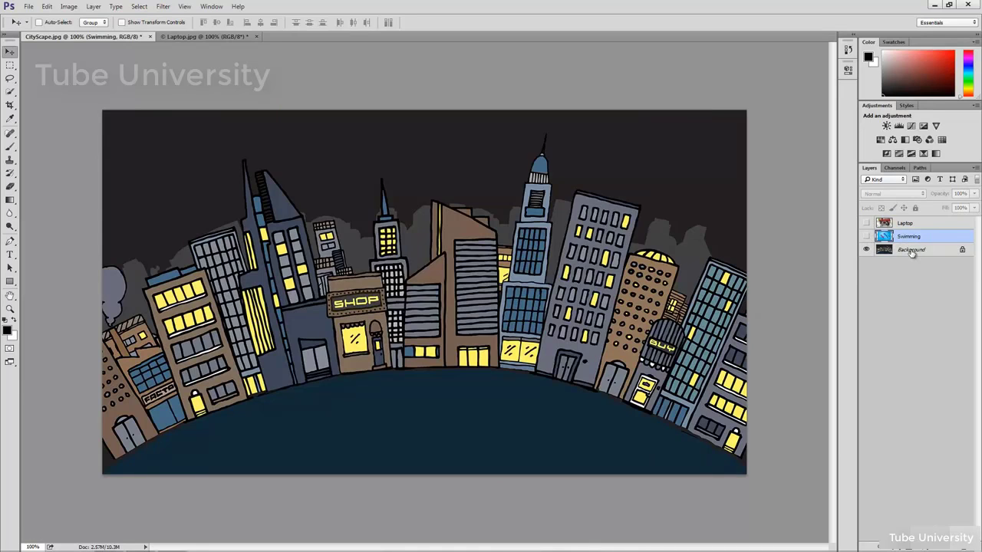
Convert the locked Background layer into a regular layer named CityScape
double_click(910, 250)
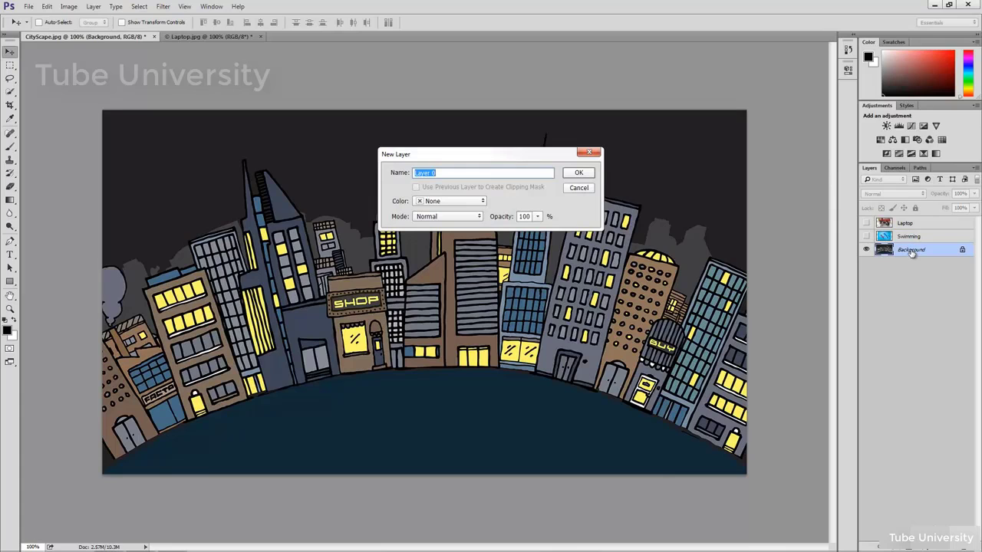
left_click_drag(451, 154, 368, 178)
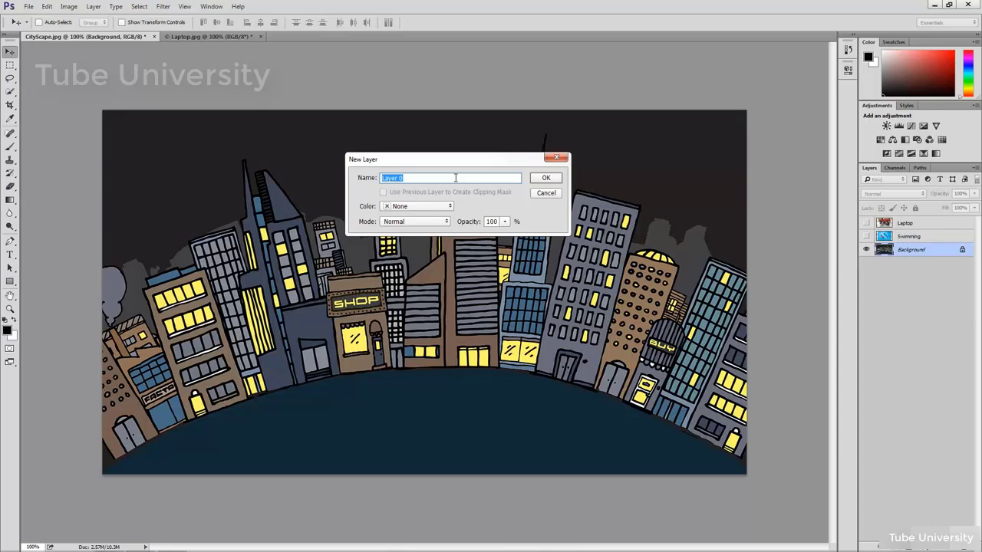
type("CityScape")
key("Return")
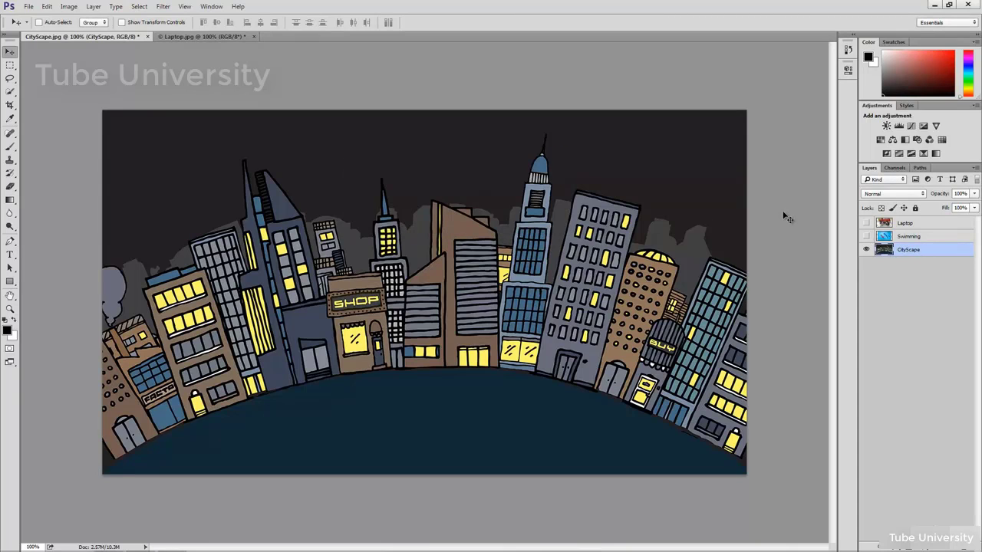
double_click(912, 251)
left_click(924, 282)
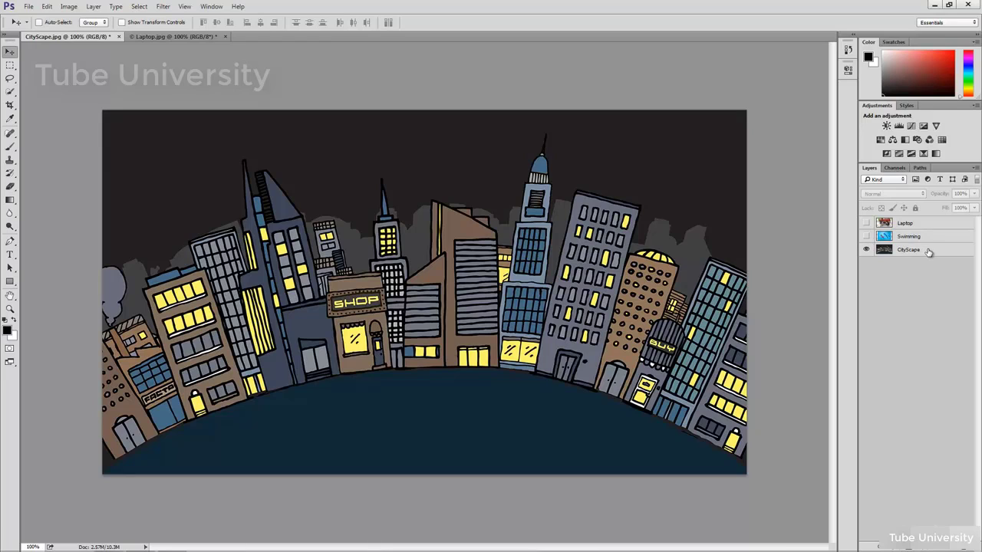
Select the CityScape layer and make the Swimming and Laptop layers visible
mouse_move(925, 254)
left_mouse_down()
mouse_move(930, 222)
mouse_move(925, 253)
mouse_move(923, 224)
mouse_move(881, 254)
mouse_move(911, 256)
left_mouse_up()
left_click(866, 236)
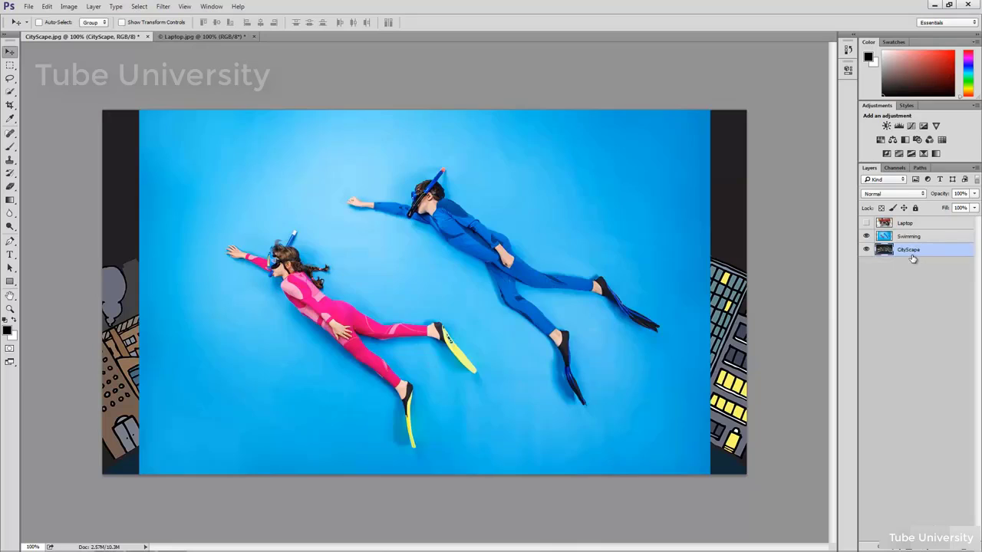
left_click(866, 223)
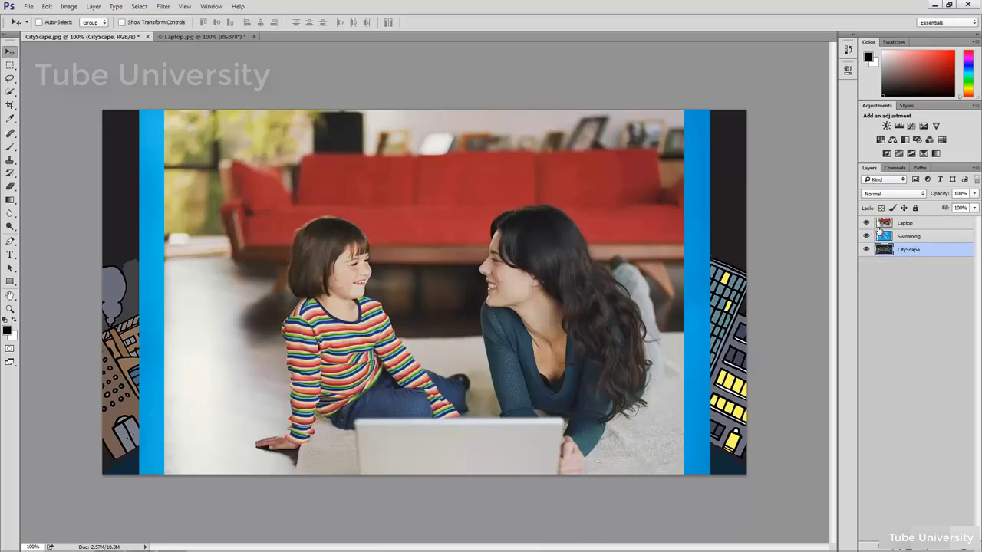
Reduce the Laptop layer's opacity to 53% and delete that layer from the document
left_click(918, 225)
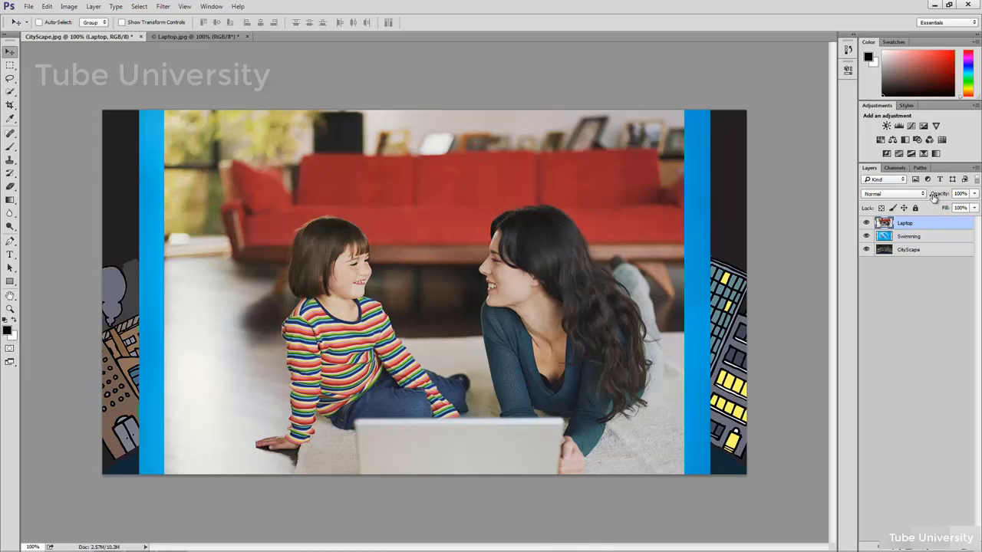
left_click(958, 194)
left_click_drag(967, 195, 947, 197)
left_click(961, 193)
double_click(961, 194)
left_click(946, 284)
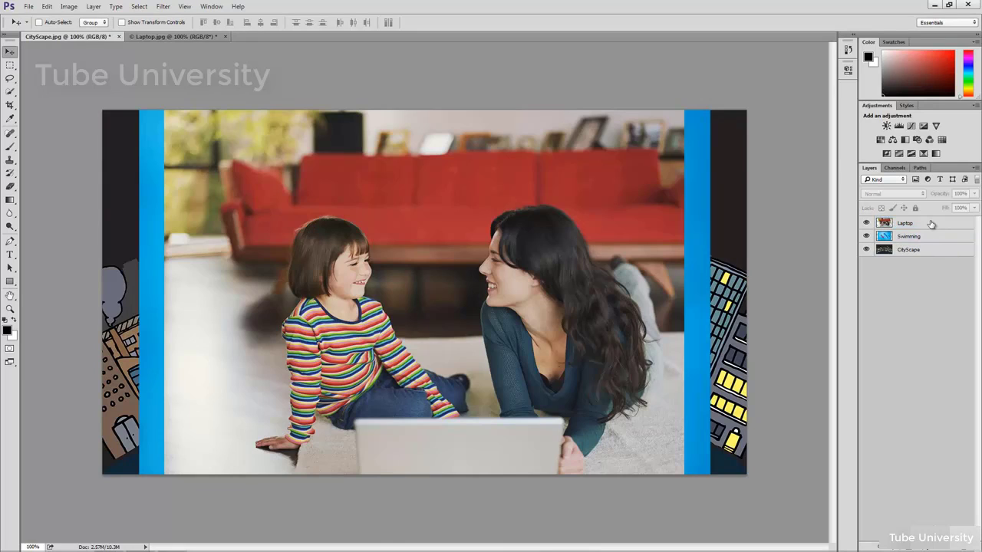
left_click(931, 224)
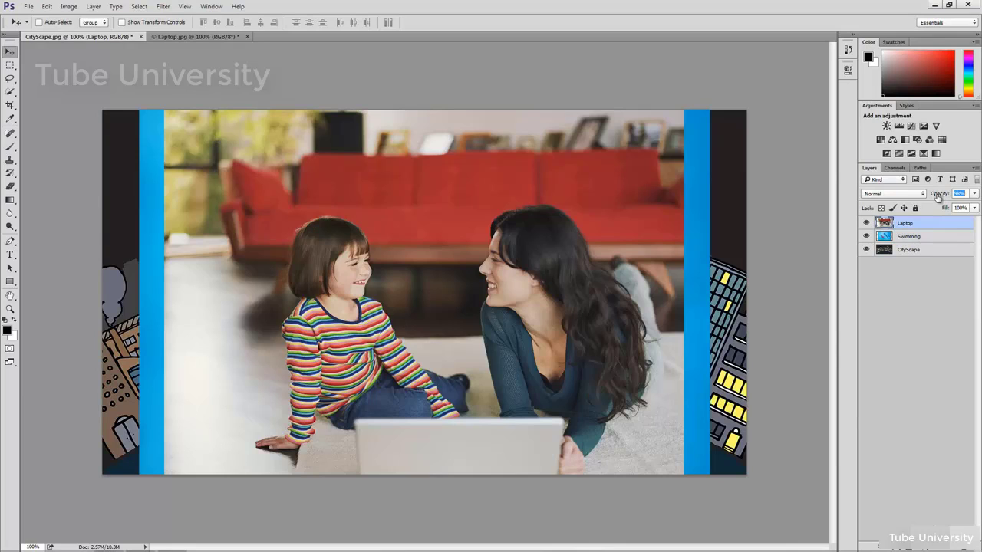
left_click_drag(931, 200, 917, 204)
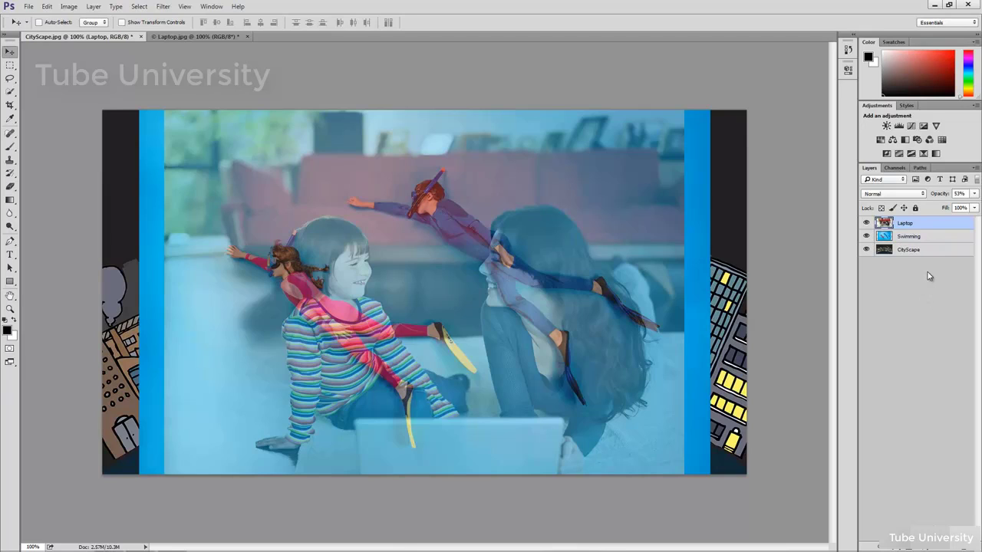
left_click_drag(937, 223, 968, 548)
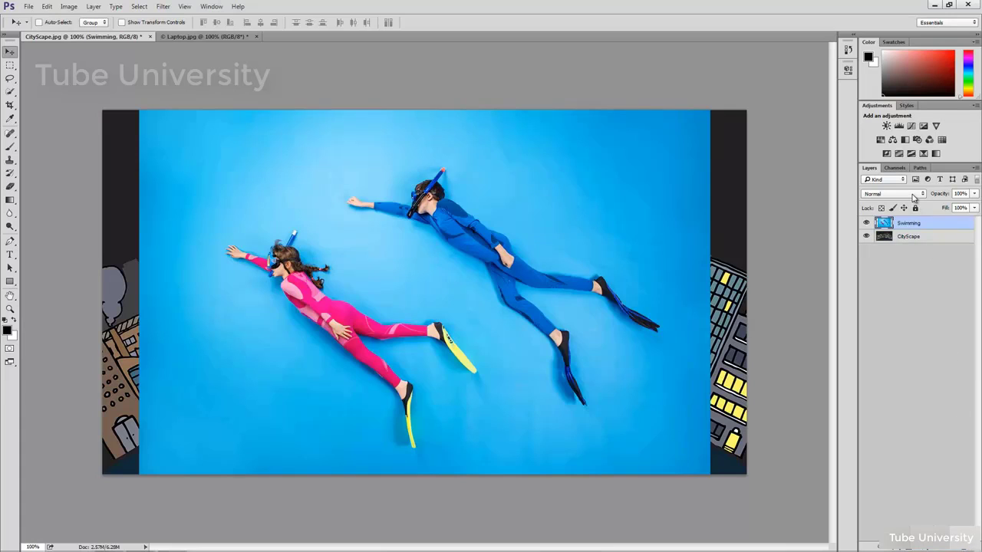
Try the Multiply and Screen blend modes on the Swimming layer, set it to Divide, and deselect the layer
left_click(902, 195)
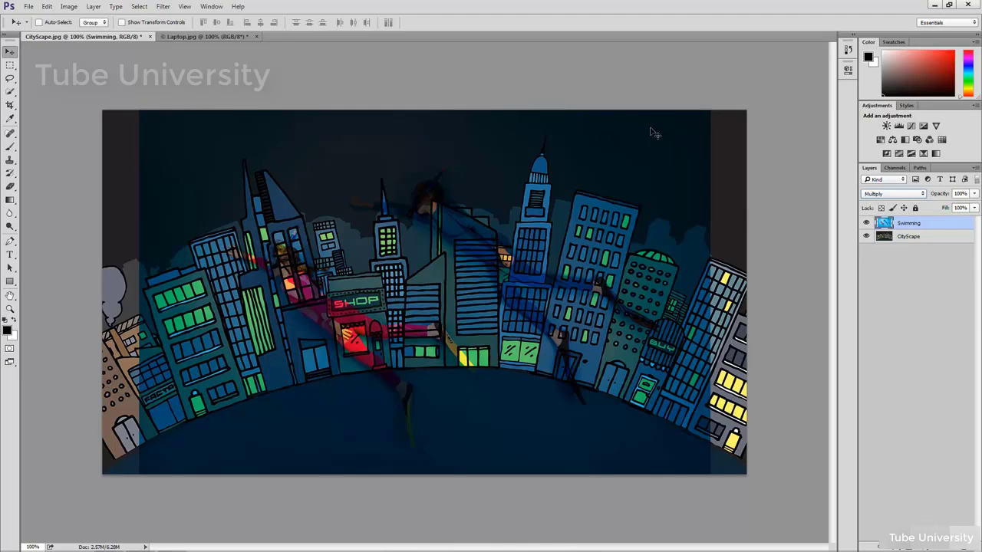
left_click(896, 197)
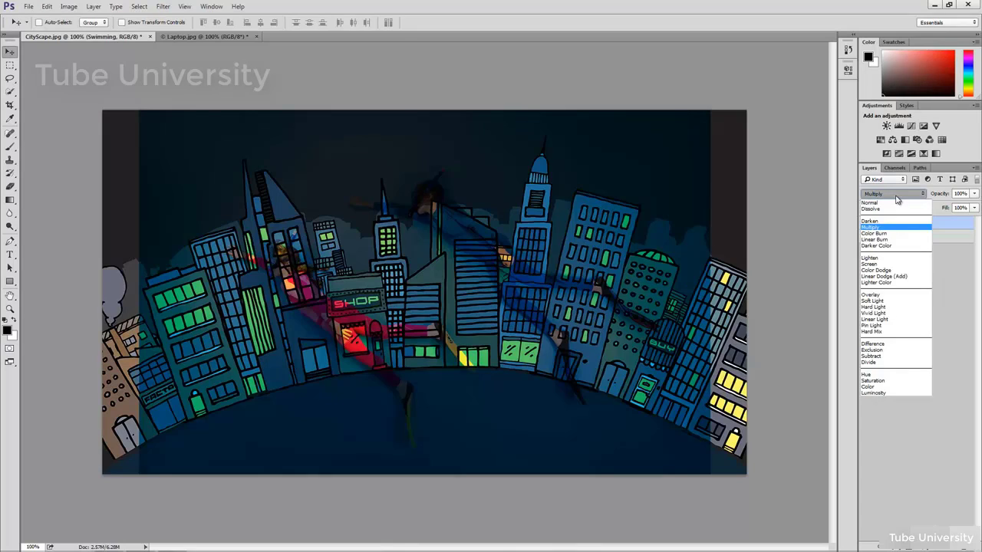
left_click(880, 265)
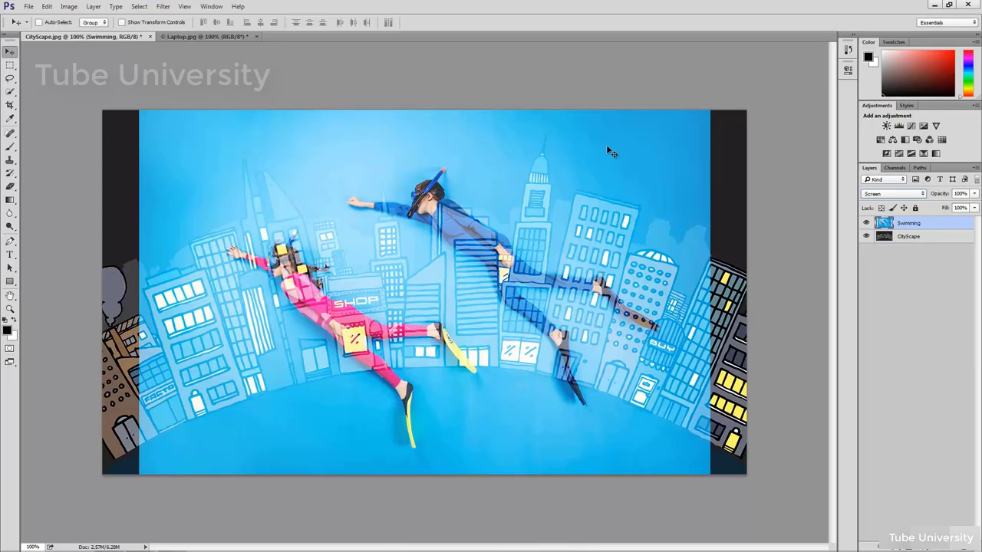
left_click(908, 196)
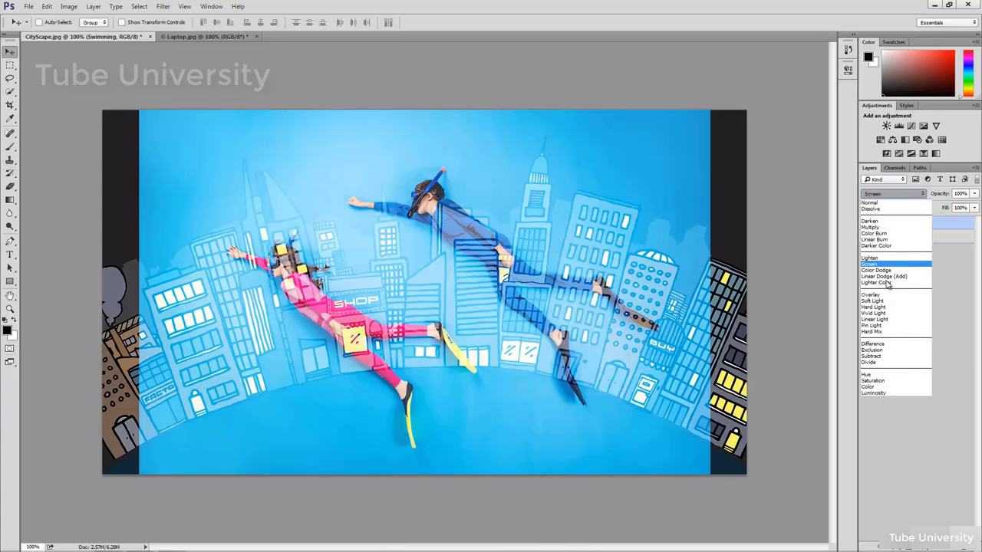
left_click(874, 363)
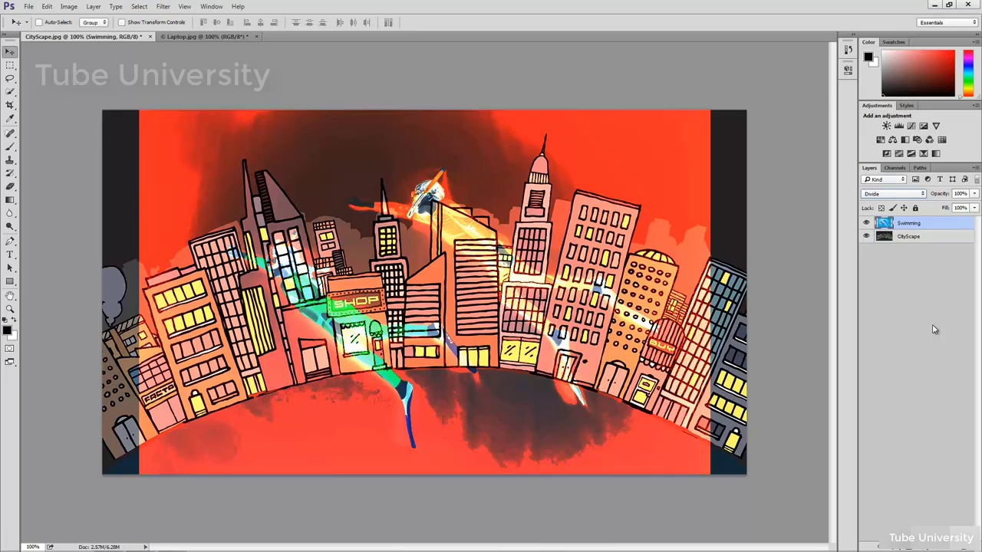
left_click(933, 329)
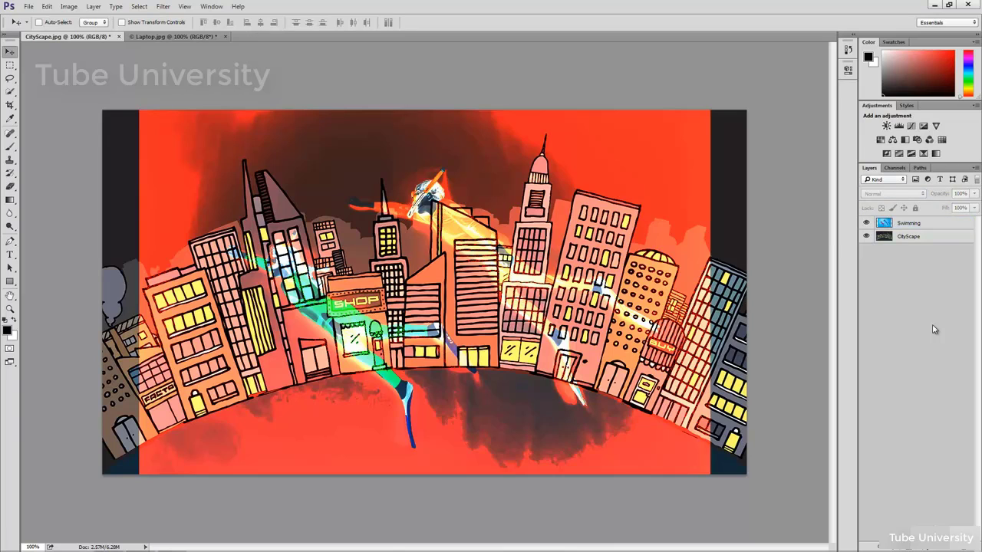